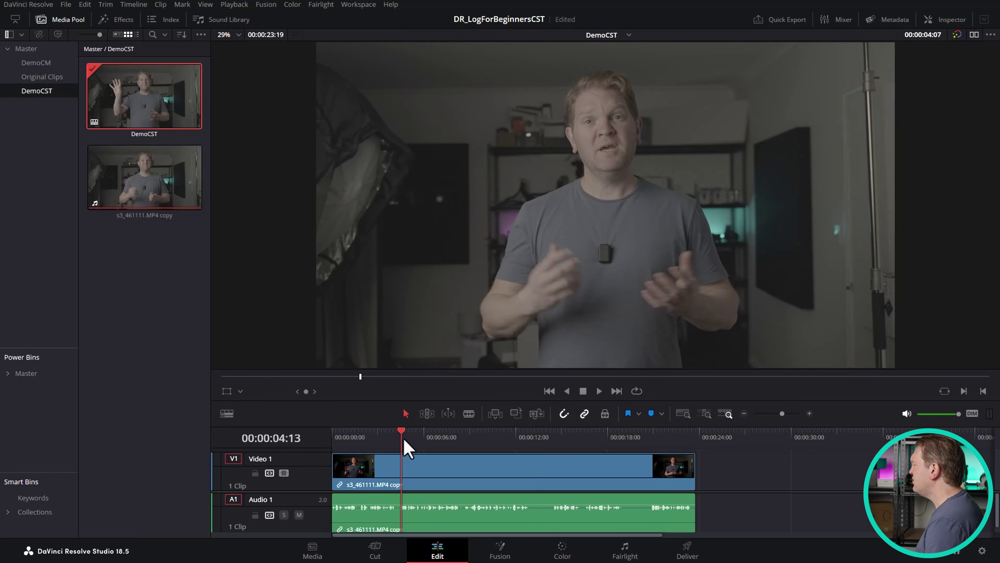
Step: Scrub back and forth through the DemoCST clip to preview it, then move to the Color page
drag(423, 440, 520, 444)
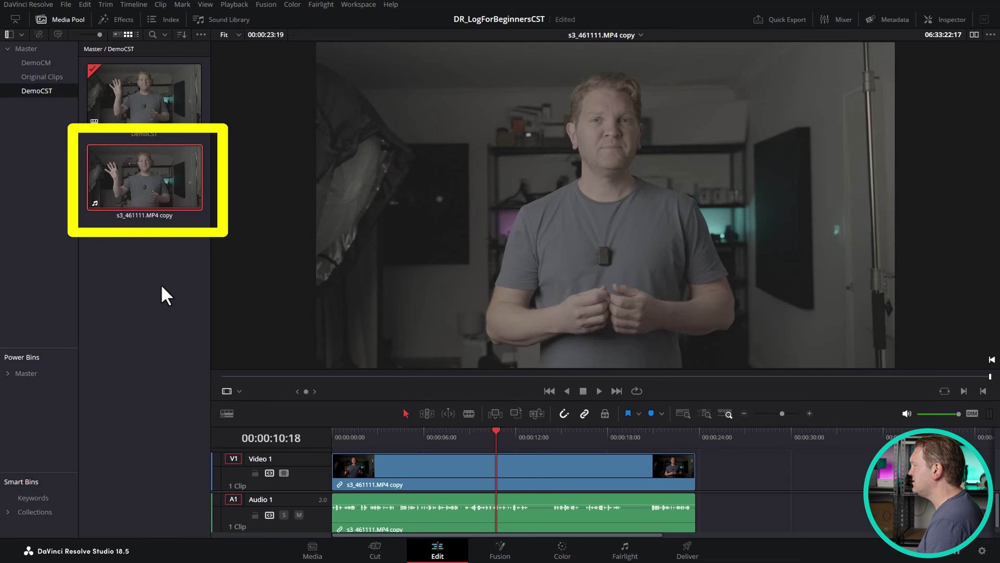
drag(388, 439, 503, 444)
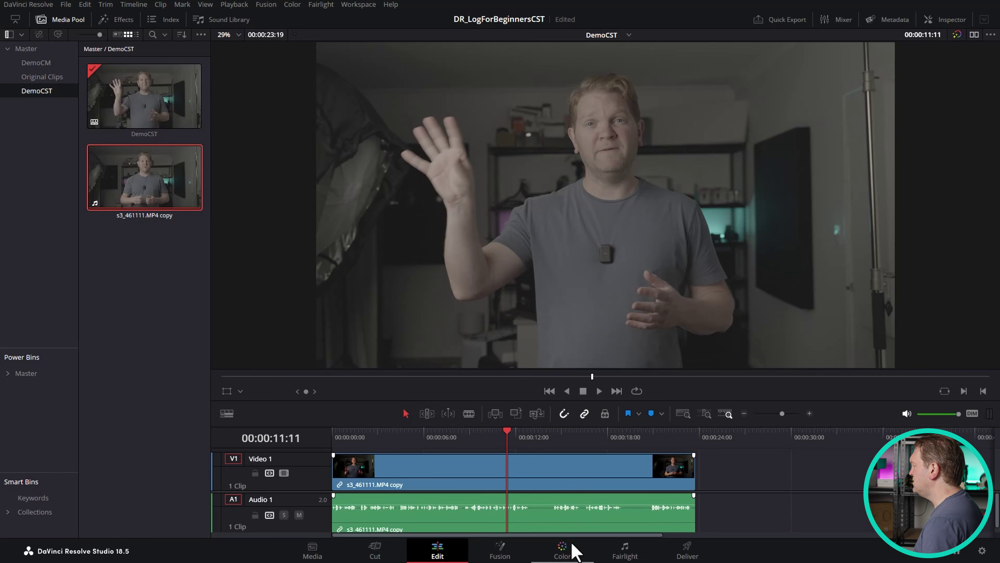
click(571, 554)
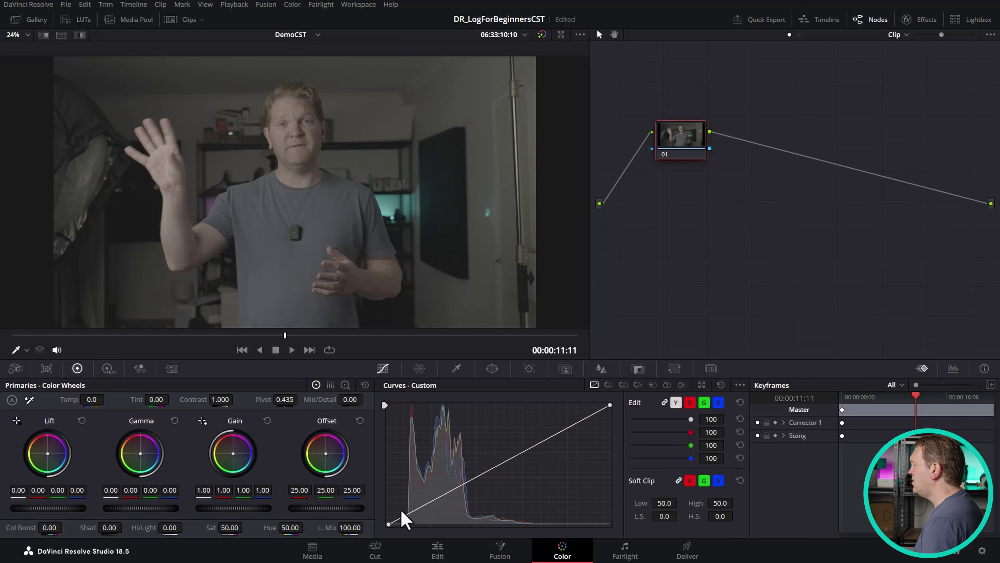
Step: Lift node 01's master Offset to about 28.35 and raise Contrast to about 1.454
mouse_move(321, 508)
mouse_down()
mouse_move(335, 508)
mouse_move(304, 512)
mouse_up()
drag(220, 399, 236, 399)
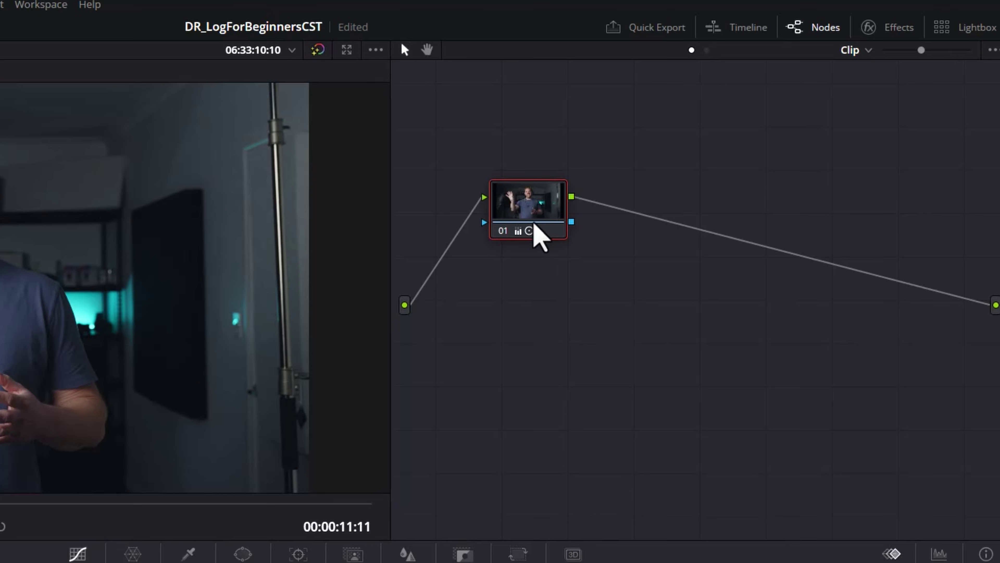
Step: Reset node 01's grade, then save DaVinci YRGB colour management with Rec.709 Gamma 2.4 output
right_click(531, 208)
click(551, 216)
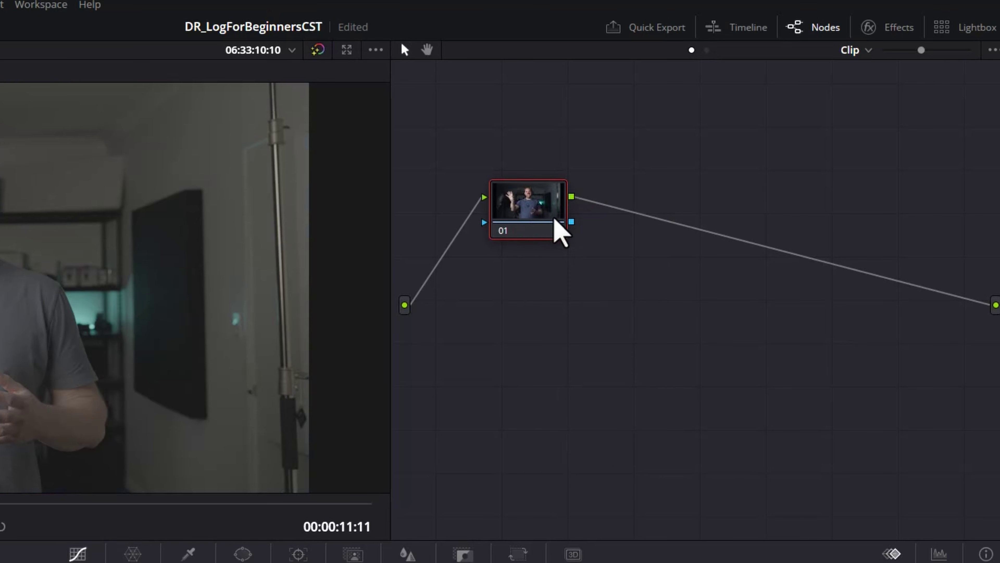
click(66, 4)
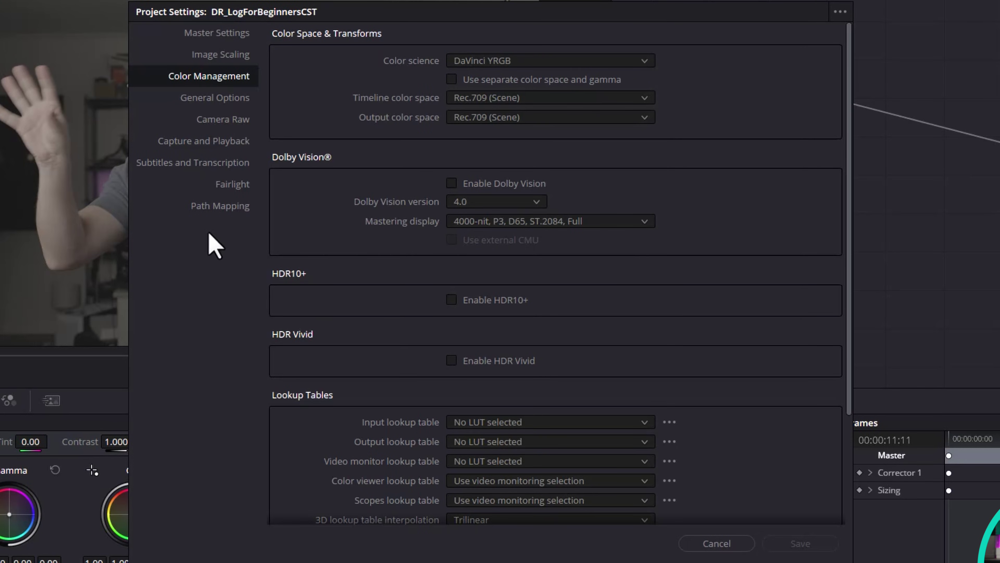
click(645, 61)
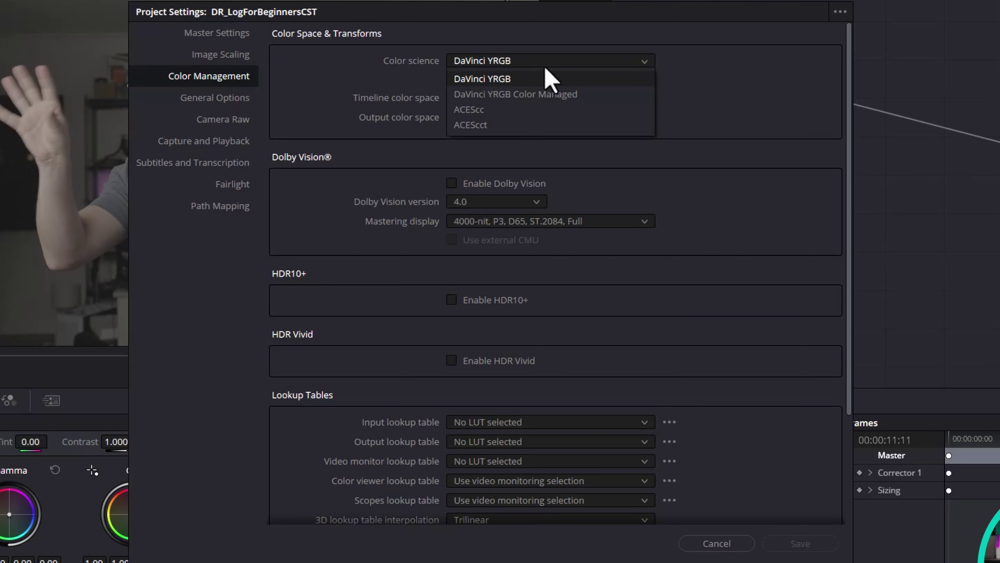
click(510, 81)
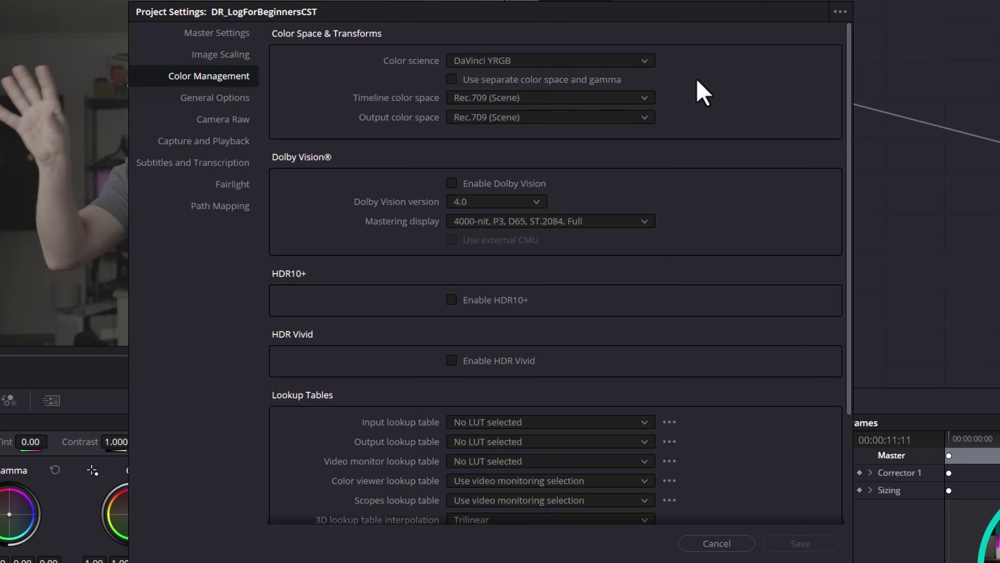
click(644, 98)
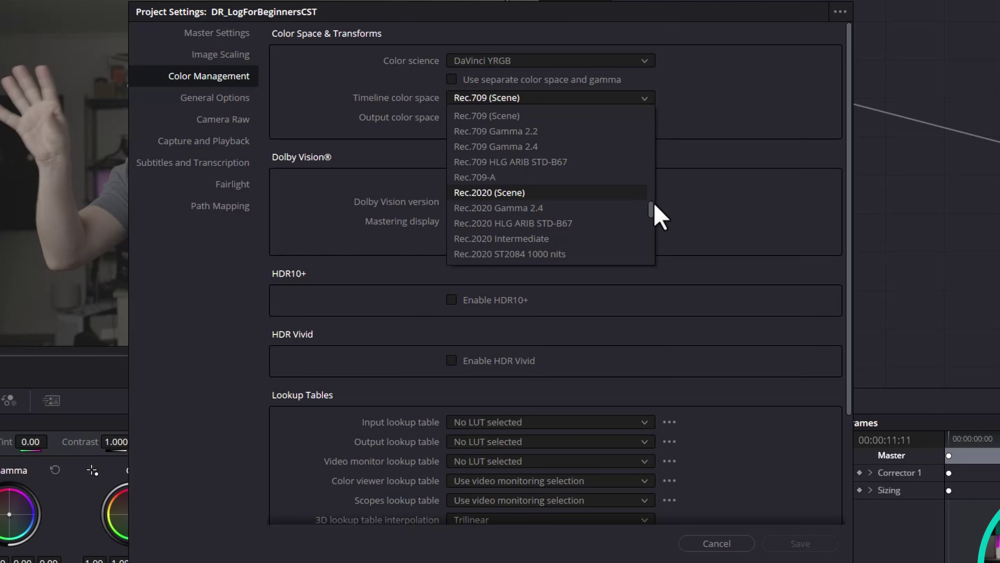
drag(653, 212, 644, 180)
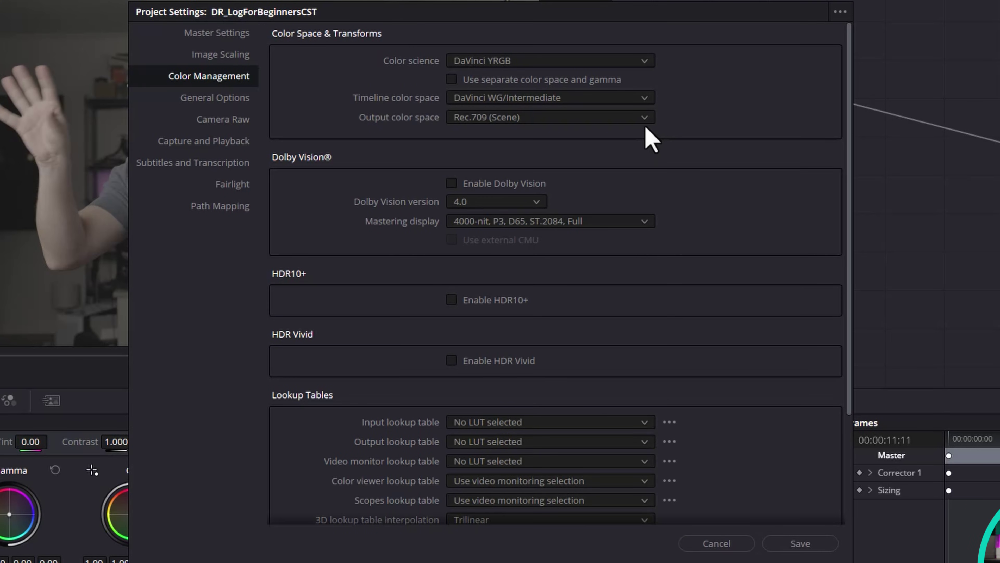
click(646, 118)
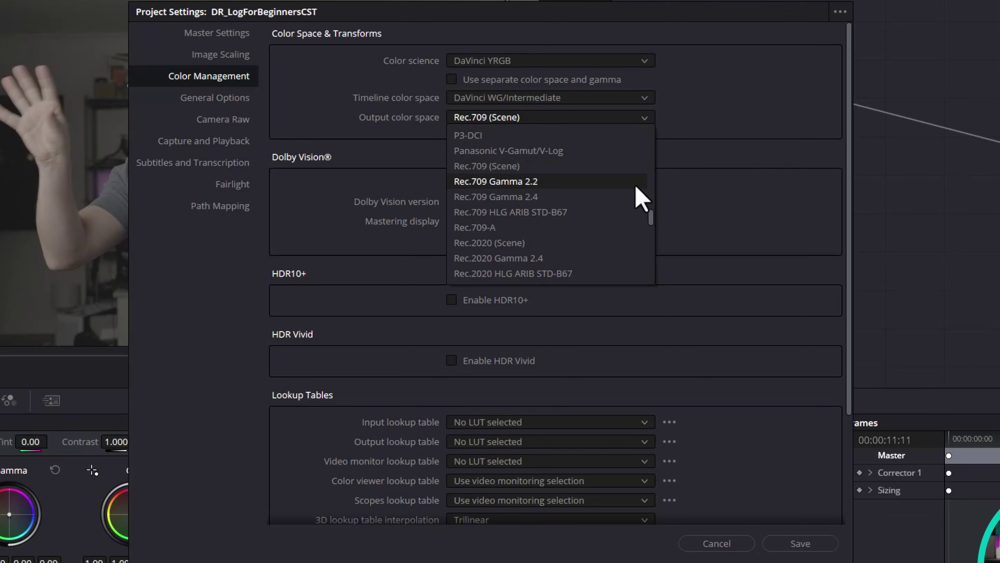
click(624, 197)
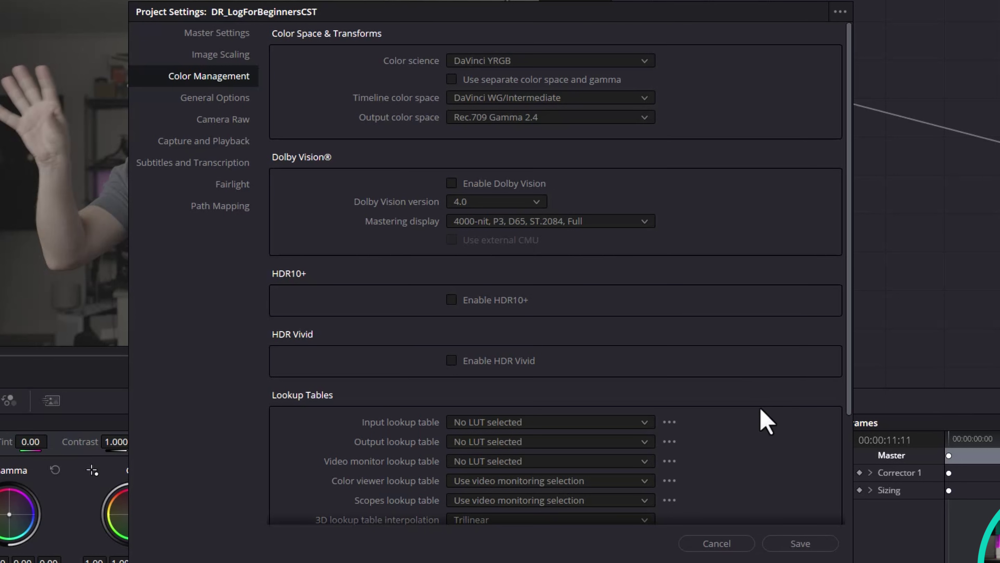
click(799, 544)
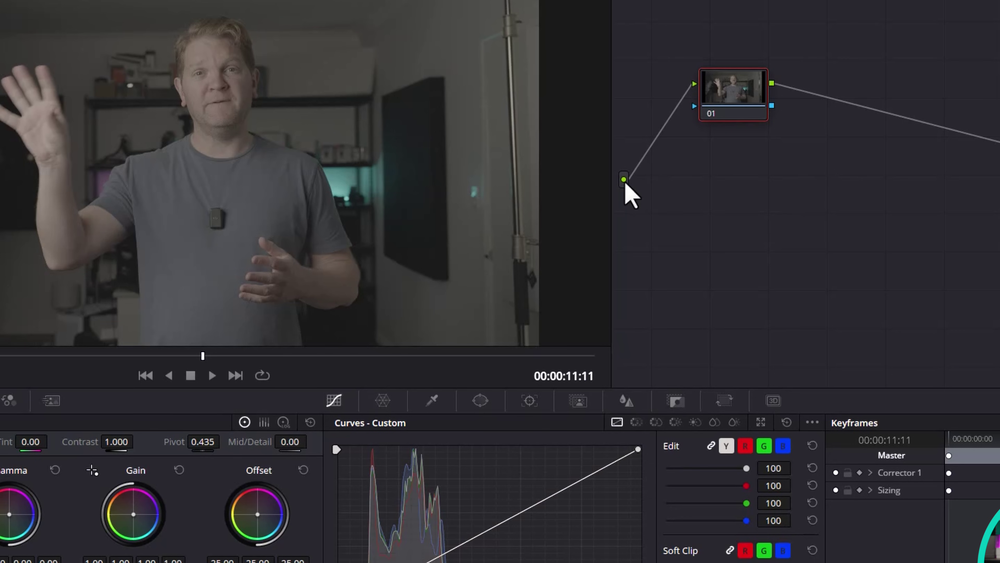
Step: Drag node 01 up and to the left in the Node Editor
drag(738, 102, 685, 73)
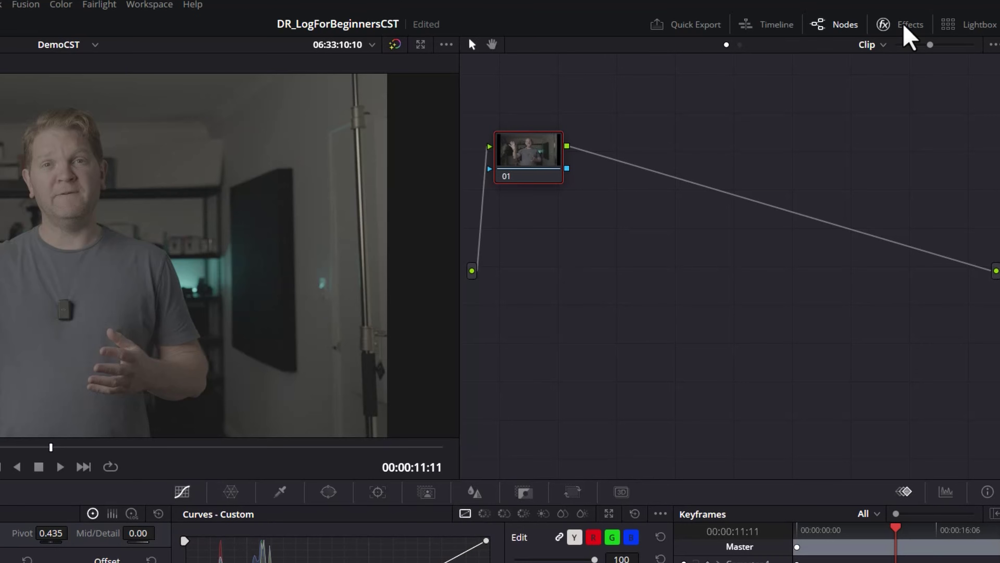
click(905, 27)
Step: Apply Color Space Transform to node 01 with Sony S-Gamut3.Cine / S-Log3 input
text(transform)
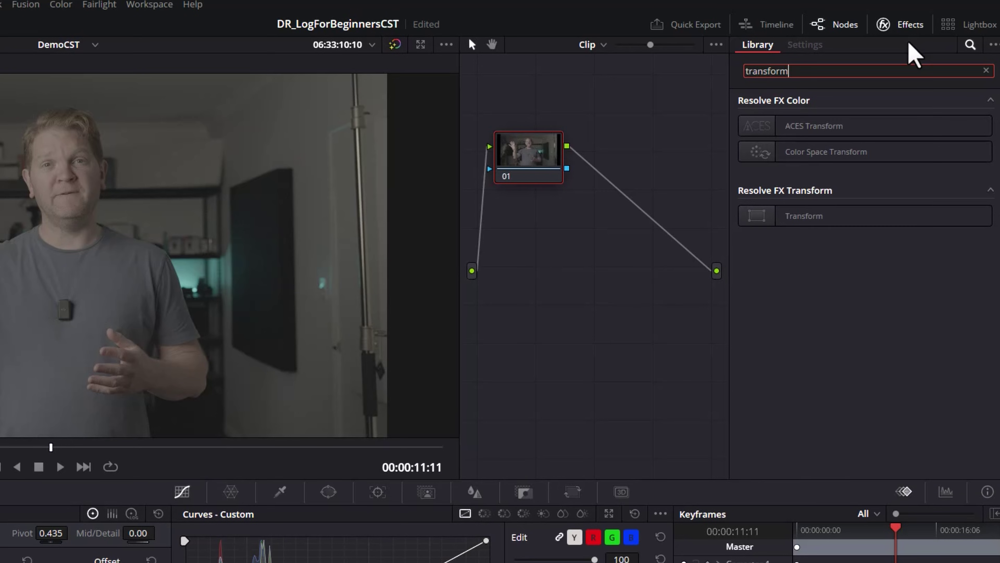
drag(886, 151, 527, 161)
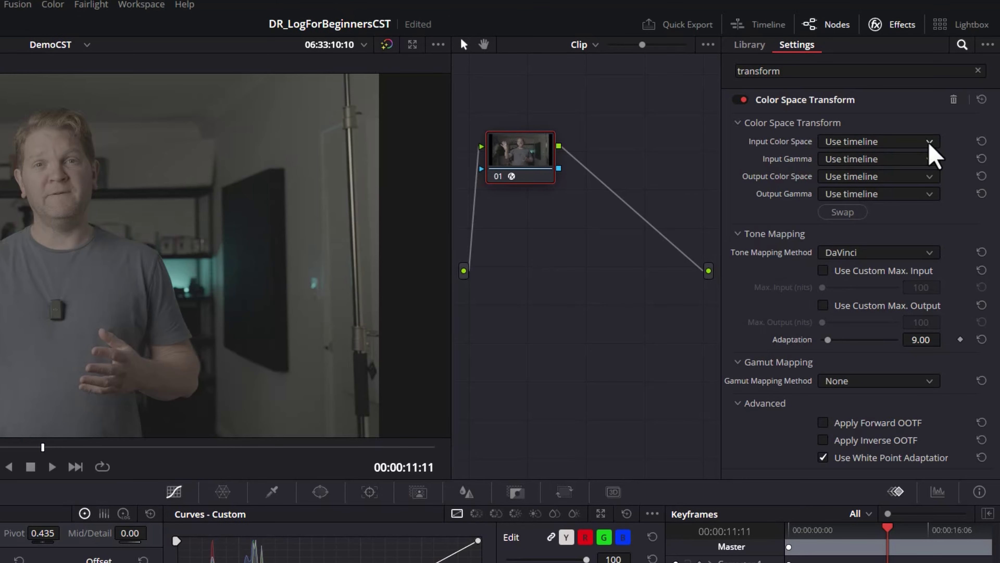
click(929, 143)
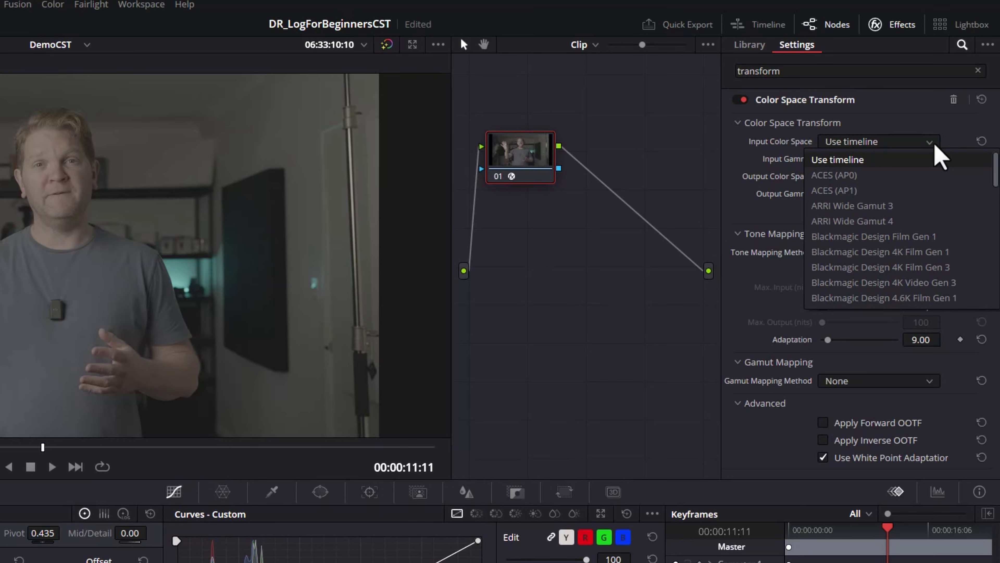
scroll(996, 181, down, 15)
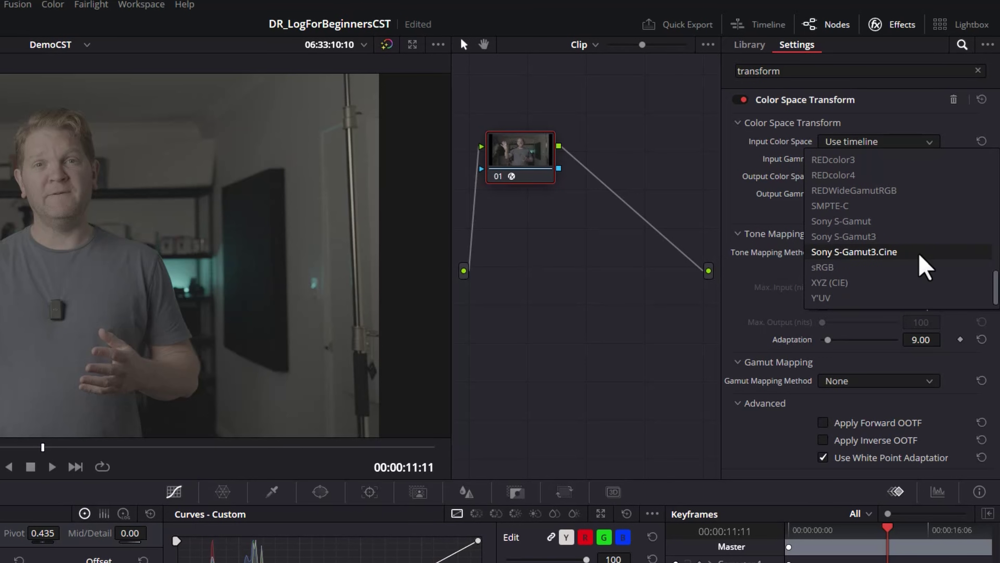
click(922, 255)
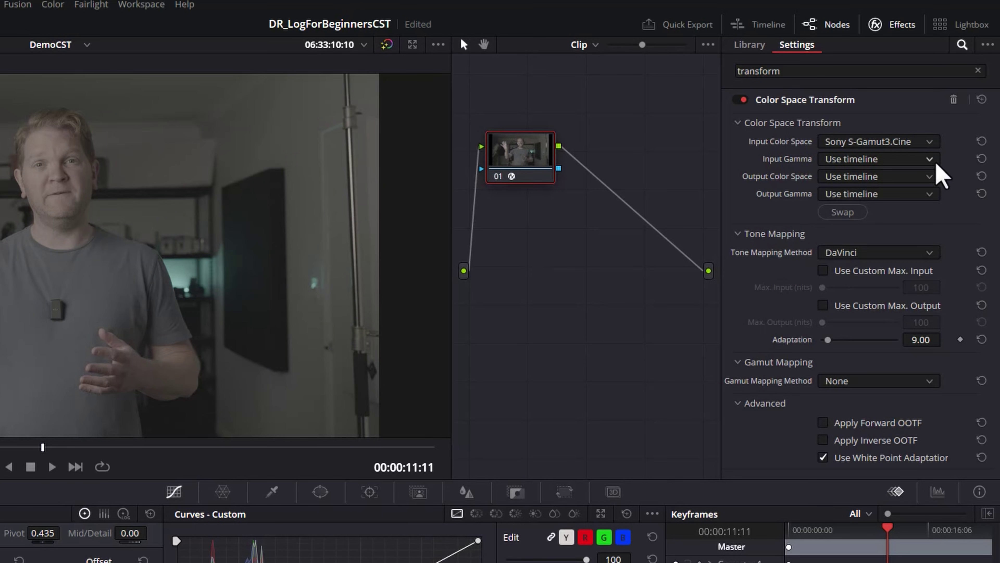
click(931, 159)
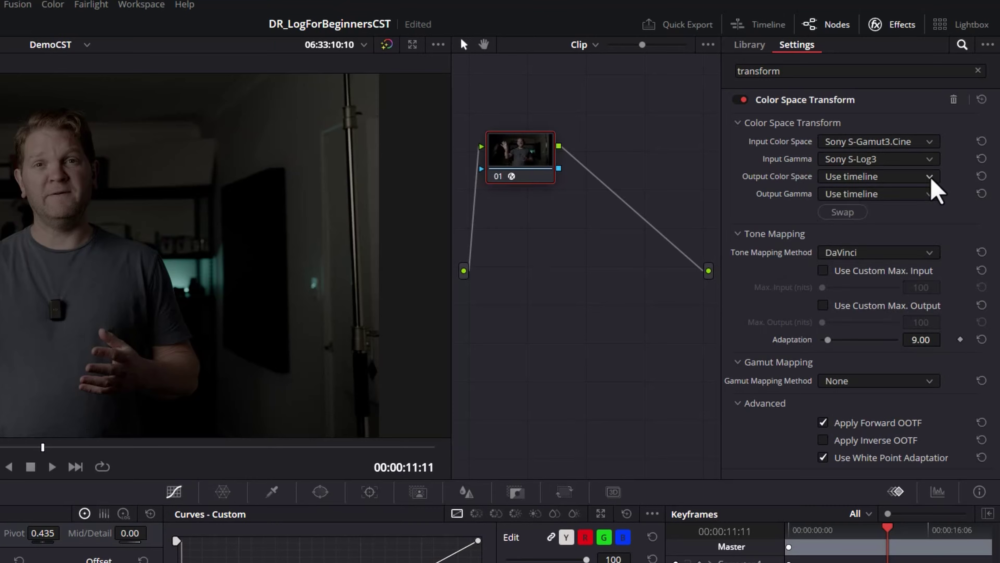
Step: Set the transform's output to DaVinci Wide Gamut with DaVinci Intermediate gamma
click(945, 133)
scroll(941, 275, down, 5)
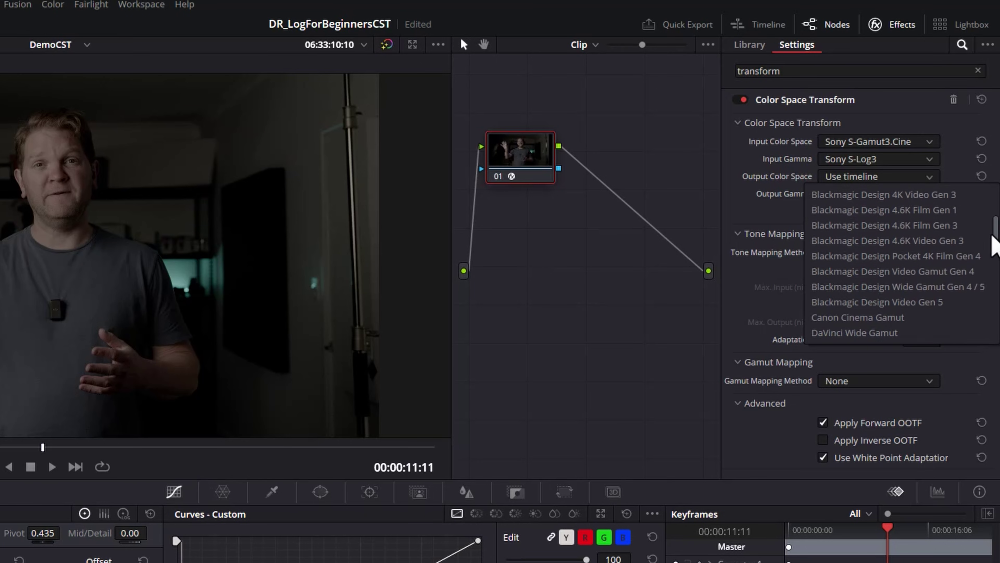
click(936, 285)
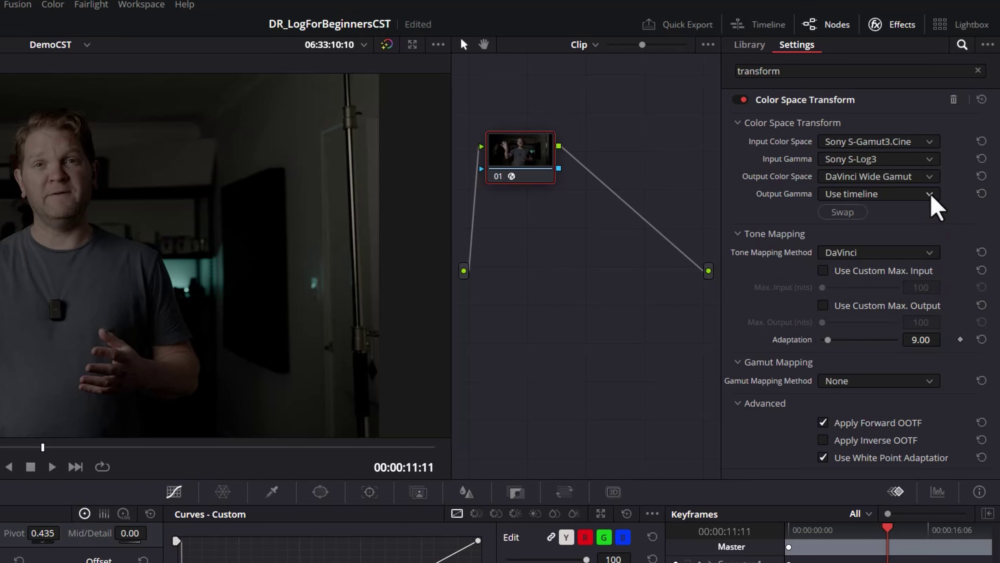
click(932, 194)
scroll(944, 231, down, 3)
click(943, 229)
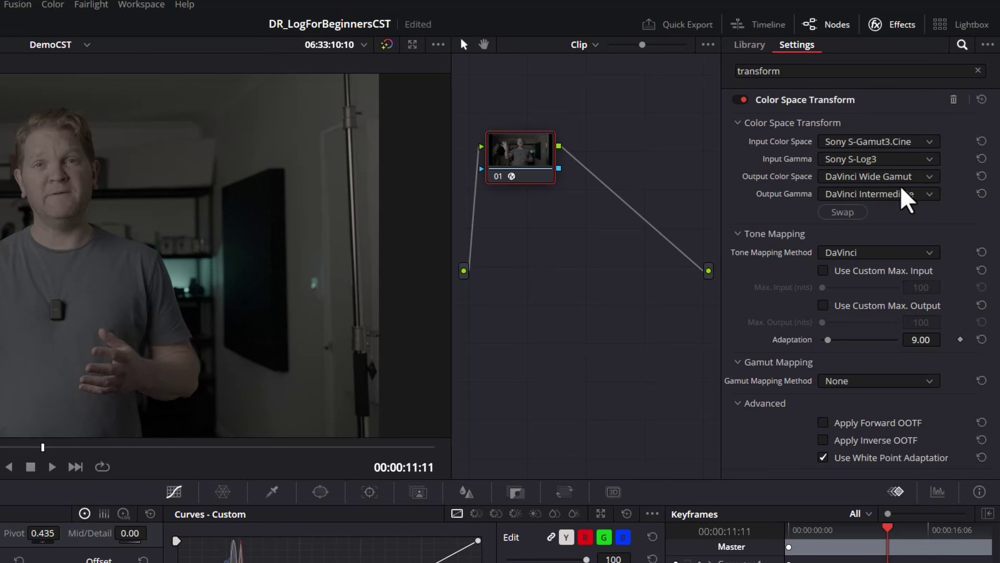
click(892, 28)
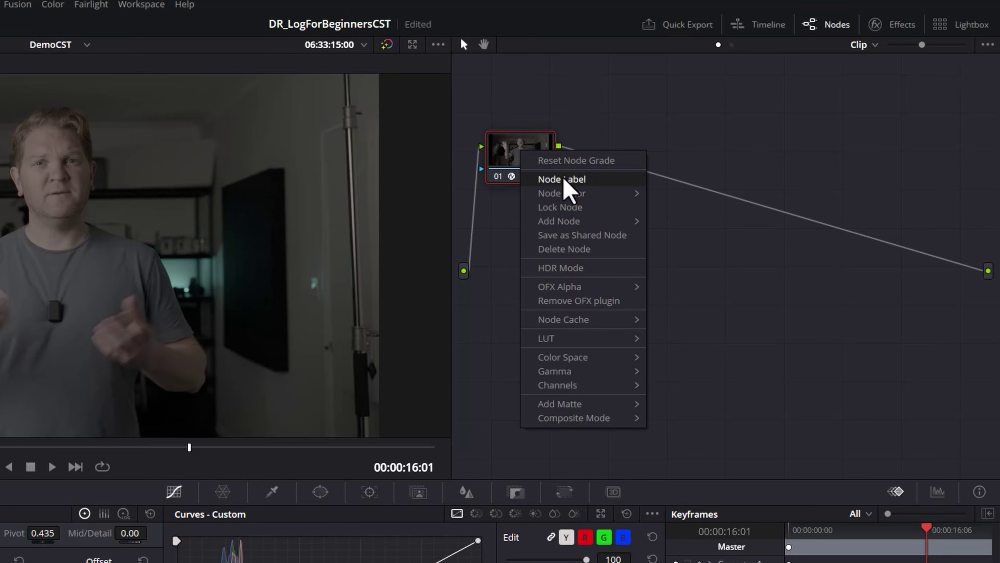
Step: Label node 01 'To DWG'
click(564, 179)
text(To DWG)
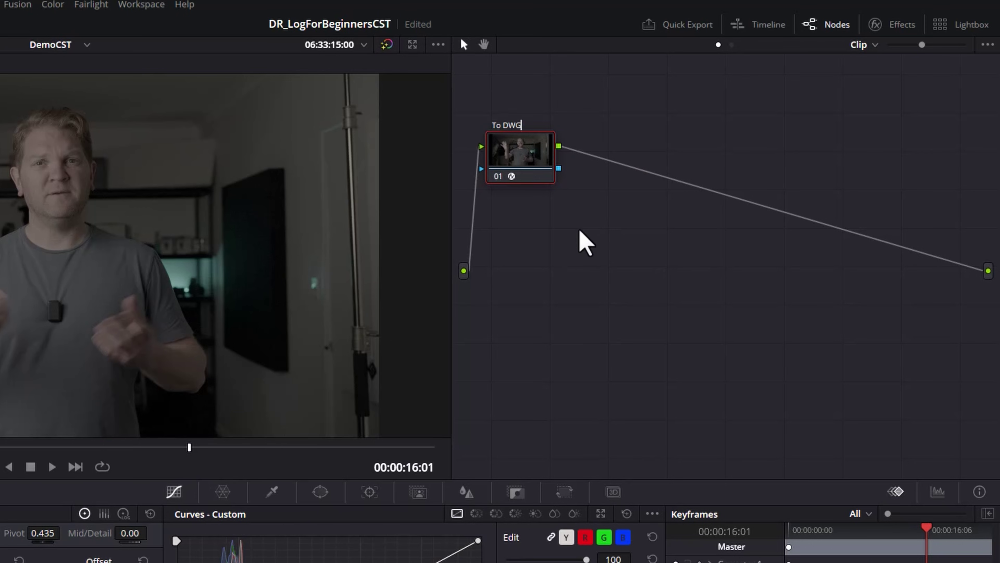
key(Return)
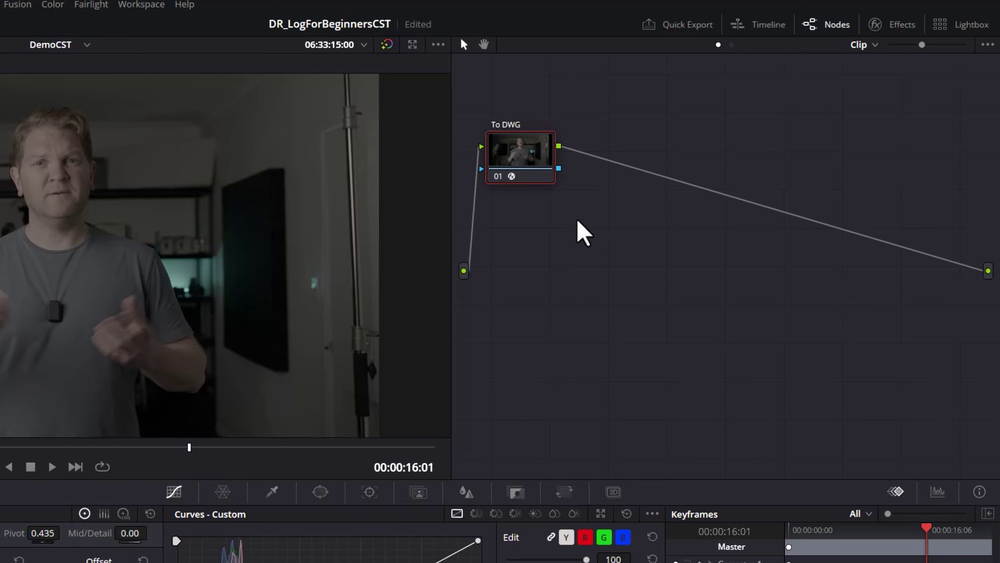
Step: Add a serial node 02 after To DWG and move it further right
right_click(529, 161)
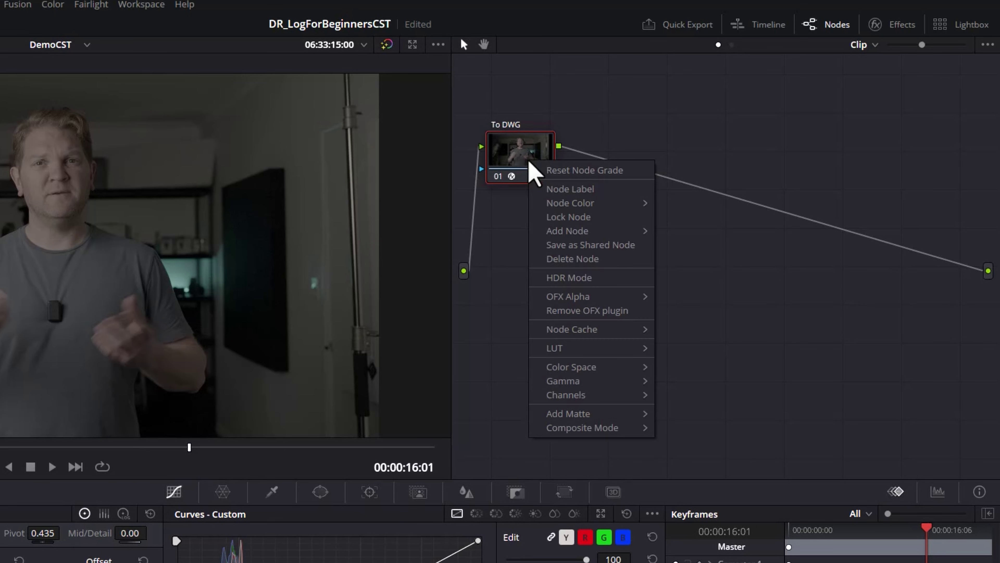
mouse_move(542, 233)
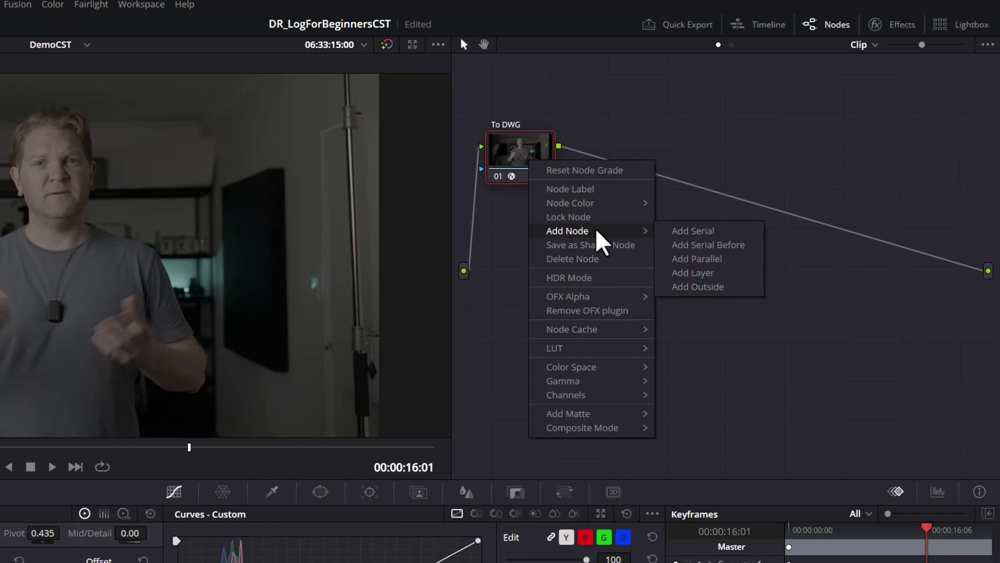
click(711, 233)
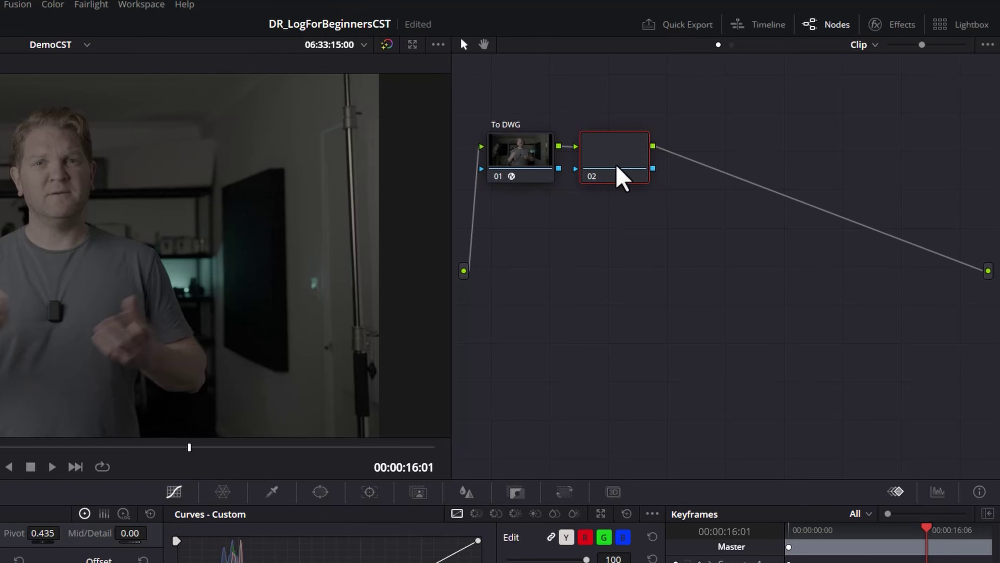
drag(618, 175, 884, 157)
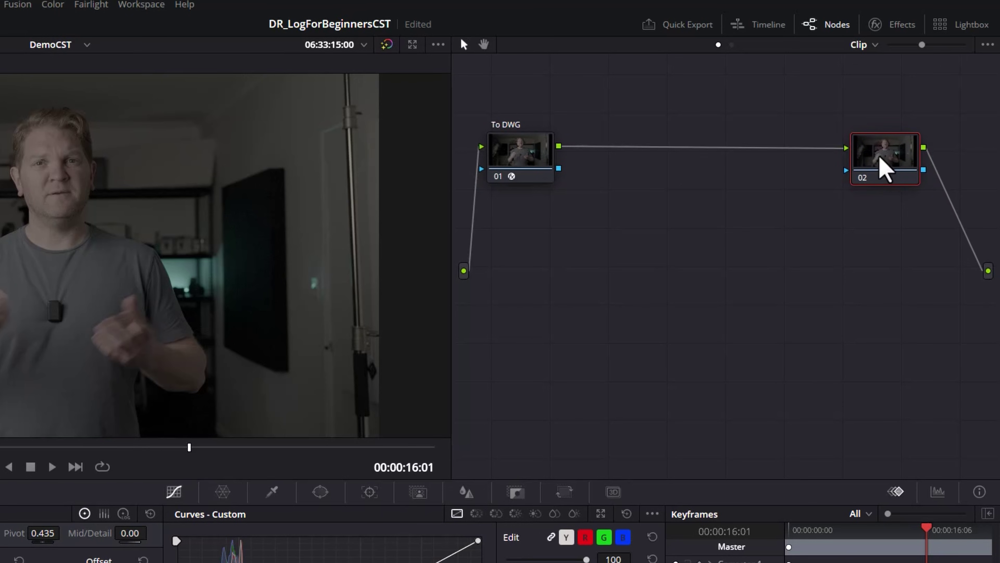
Step: Label node 02 'To Rec 709' and reopen the Effects library
right_click(885, 156)
click(926, 181)
text(To Rec 709)
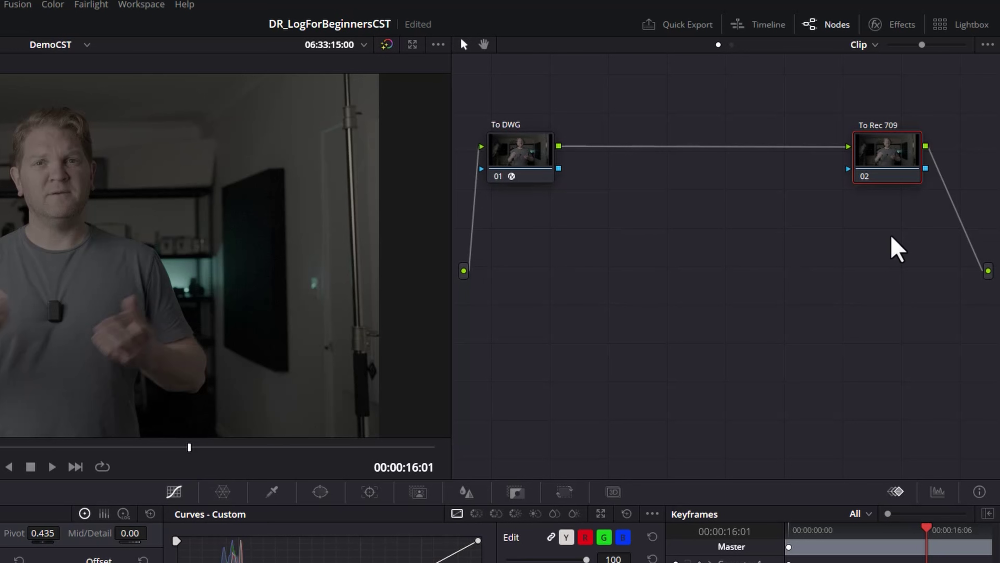
click(901, 25)
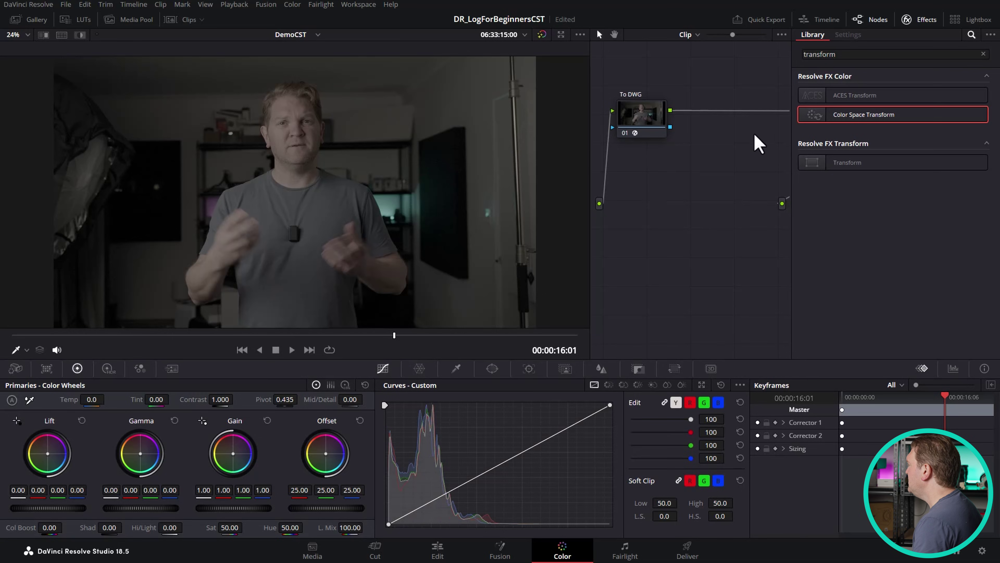
drag(754, 135, 632, 138)
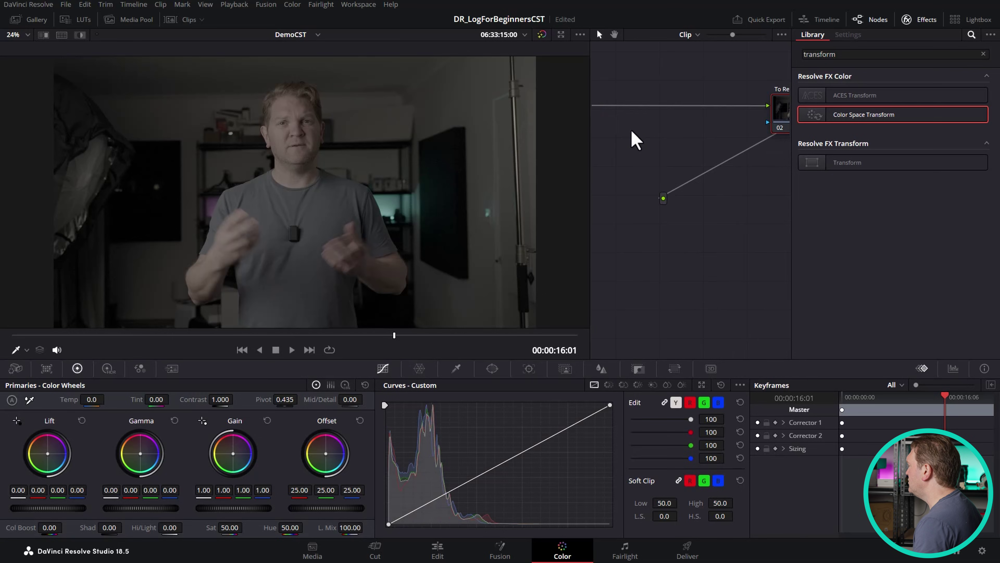
Step: Apply Color Space Transform to To Rec 709 with DaVinci Intermediate input gamma
drag(770, 168, 680, 172)
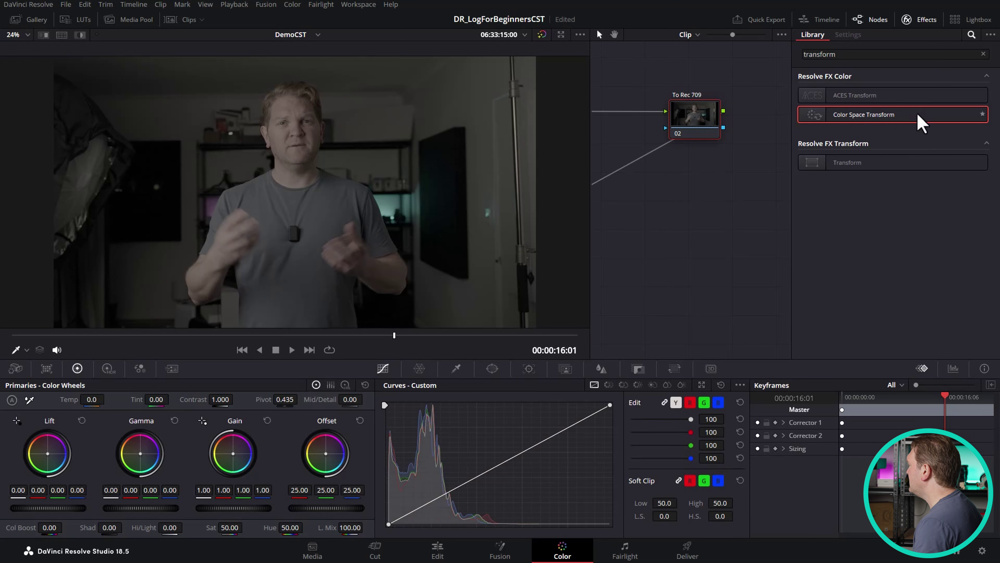
drag(860, 115, 693, 118)
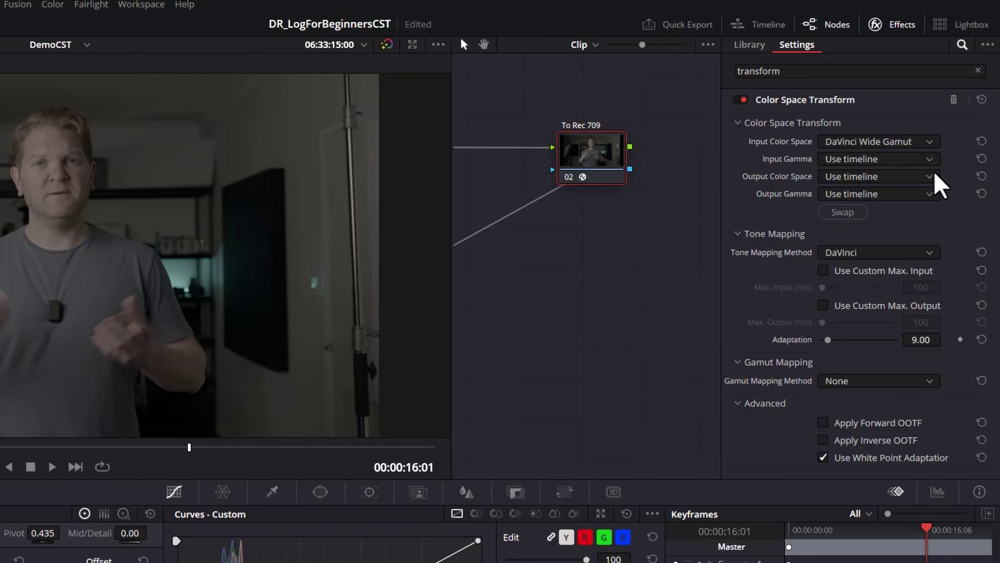
click(930, 159)
click(886, 248)
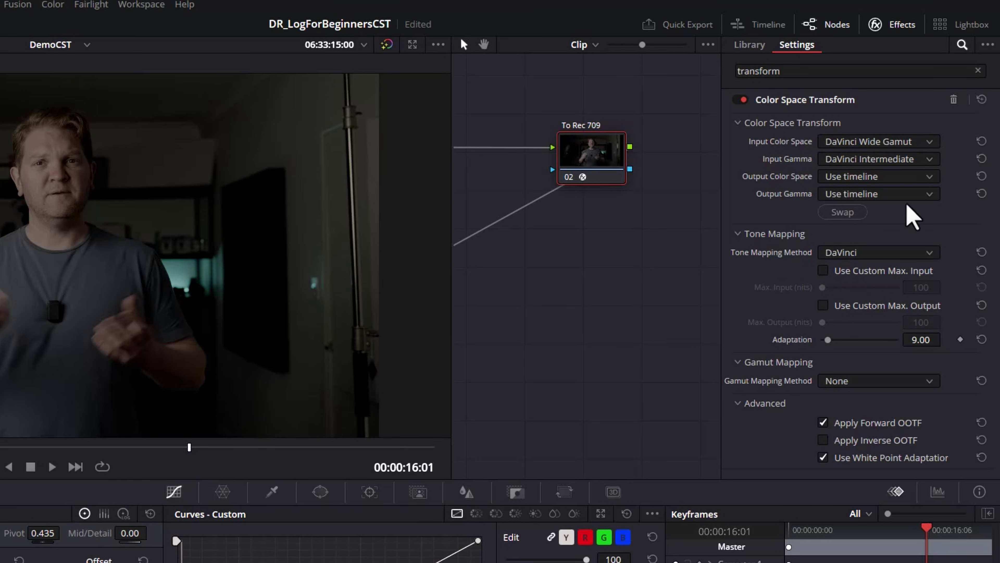
drag(449, 290, 167, 298)
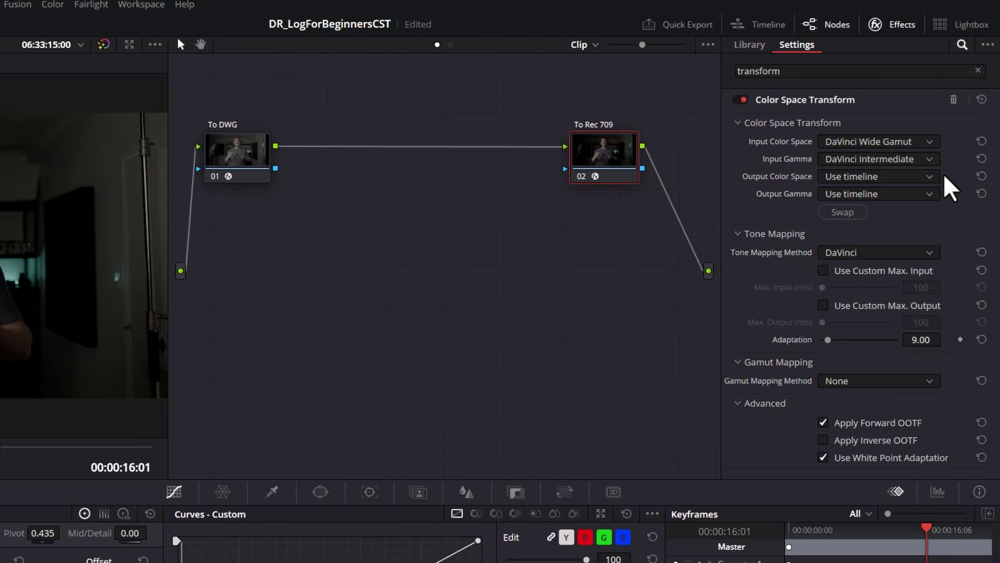
Step: Set the transform's output to Rec.709 colour space with Gamma 2.4
click(931, 177)
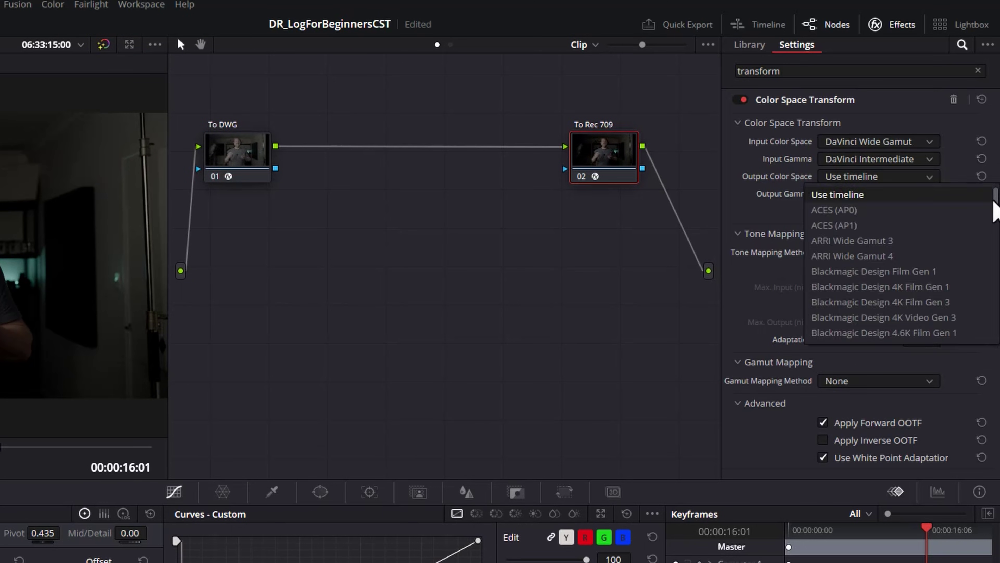
drag(996, 207, 993, 315)
click(829, 194)
click(831, 194)
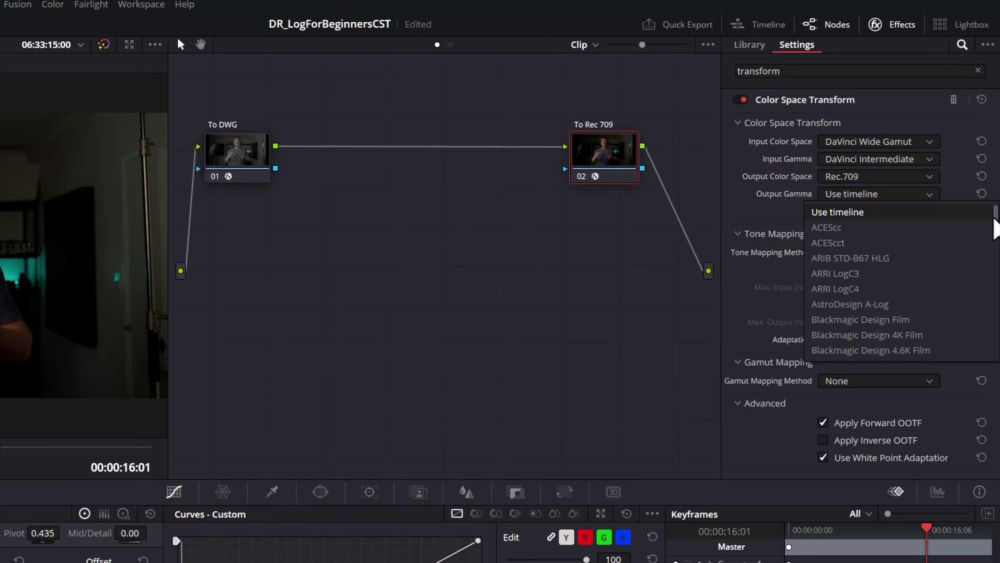
scroll(882, 272, down, 10)
click(840, 261)
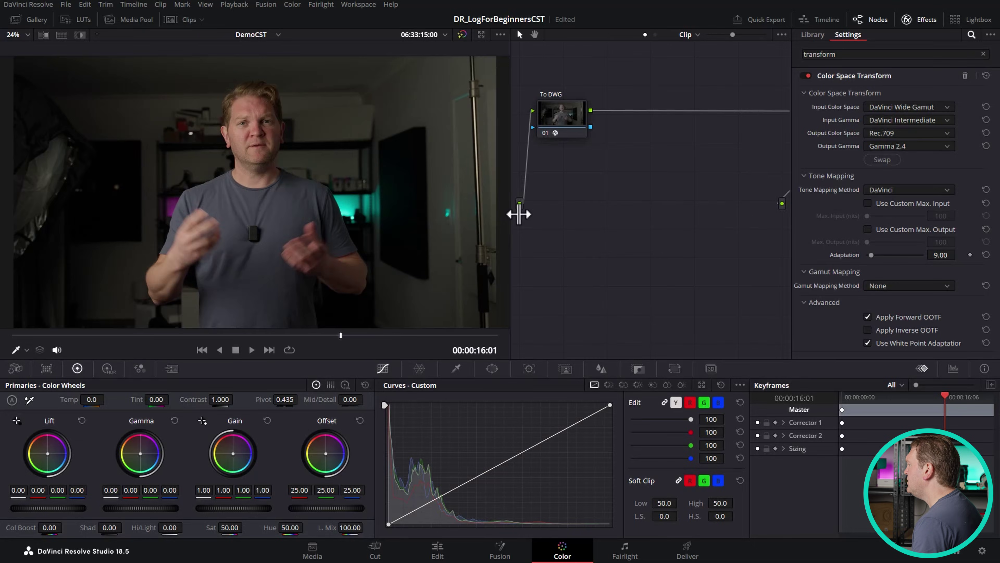
drag(519, 214, 573, 207)
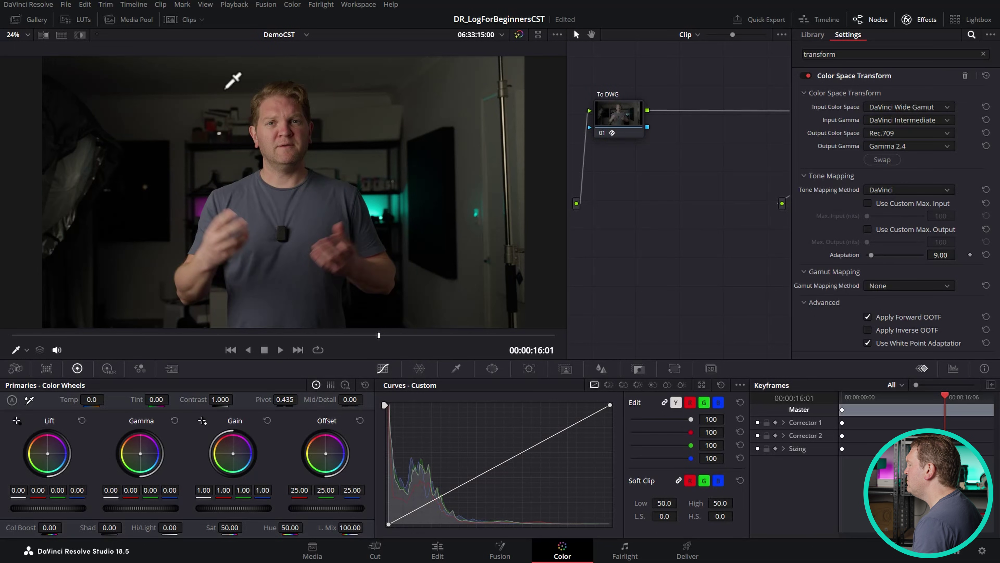
Step: Toggle Bypass Color Grades off and on to compare, then close the Effects panel
click(519, 34)
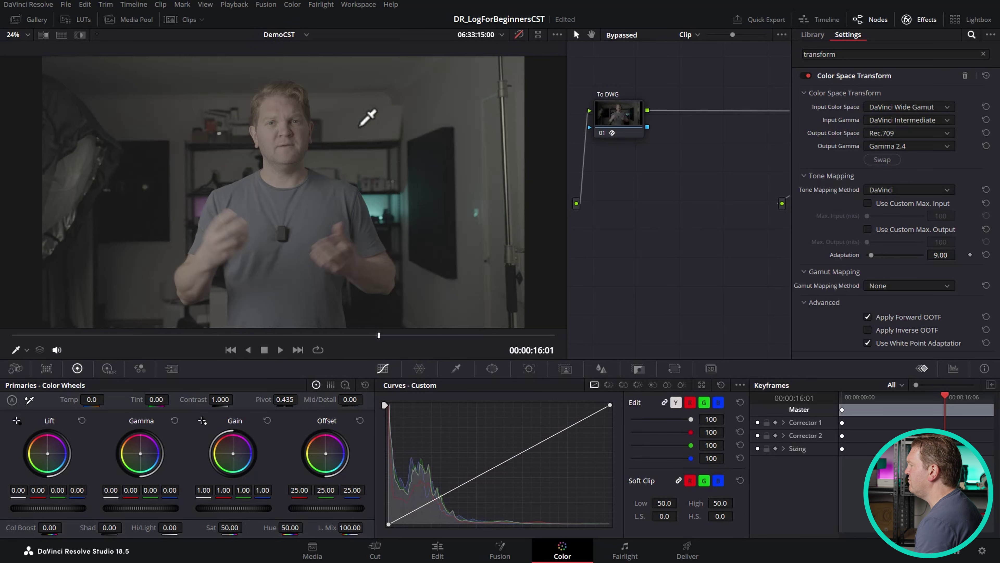
click(520, 35)
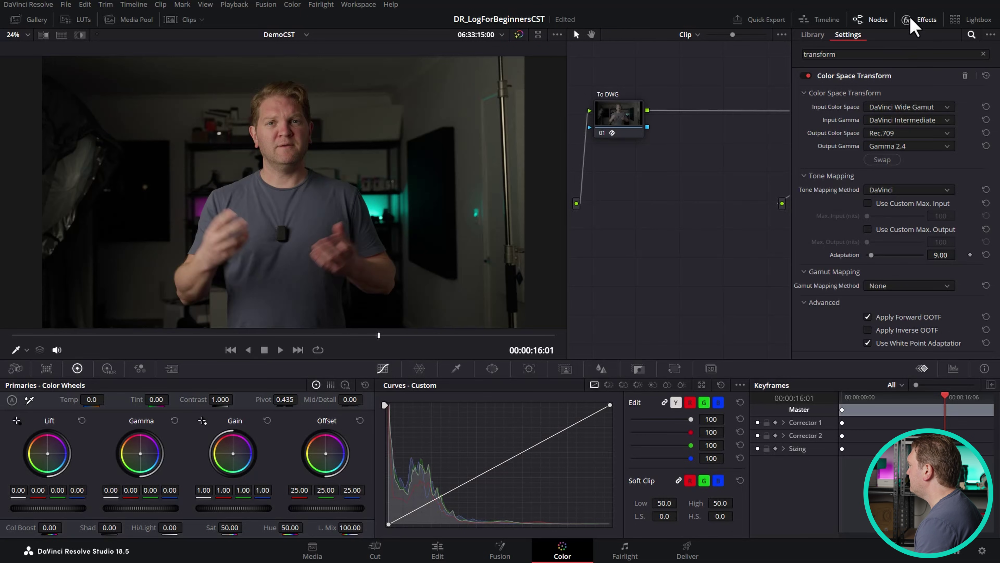
click(920, 21)
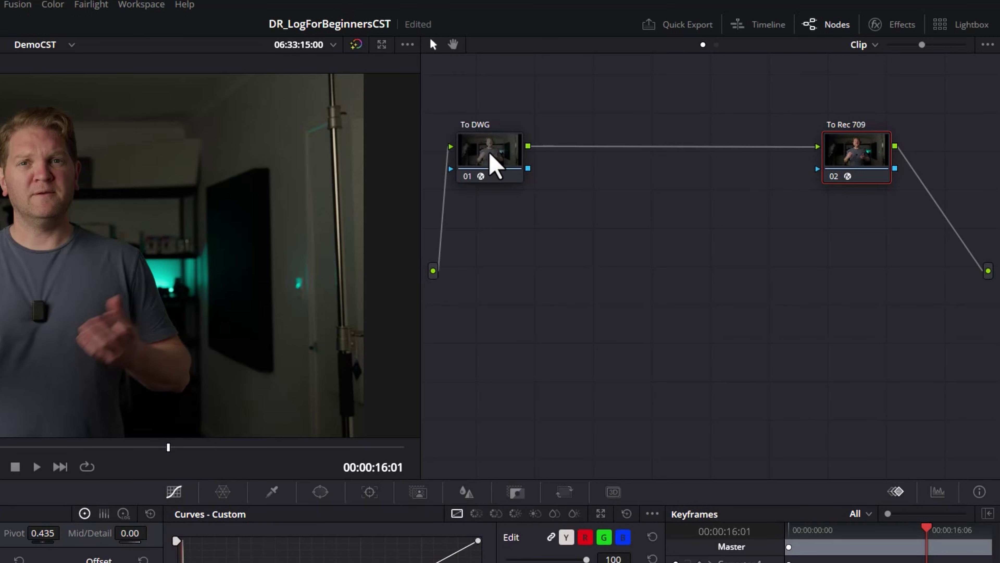
Step: Insert a serial node after To DWG and place it below the transform chain
right_click(619, 119)
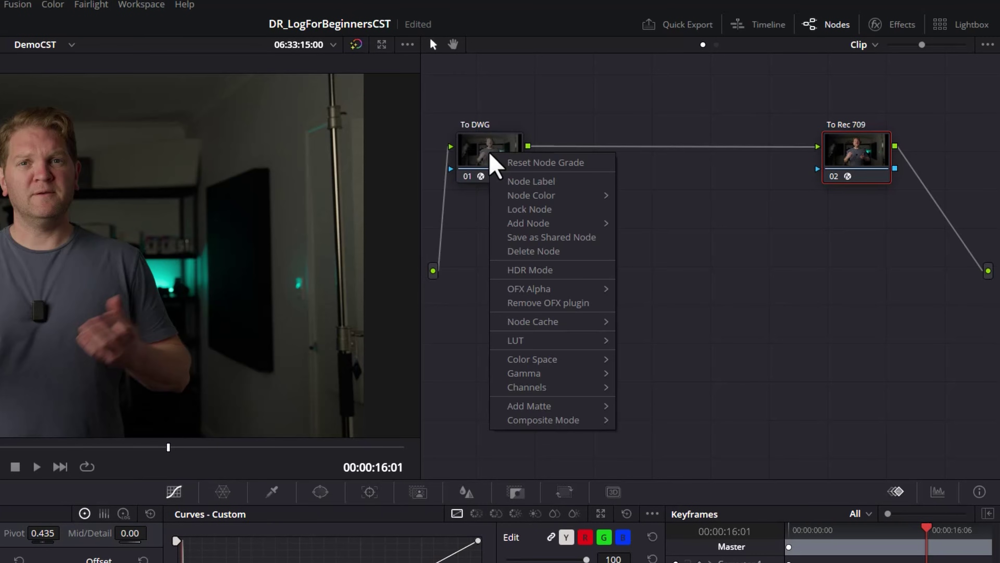
mouse_move(548, 221)
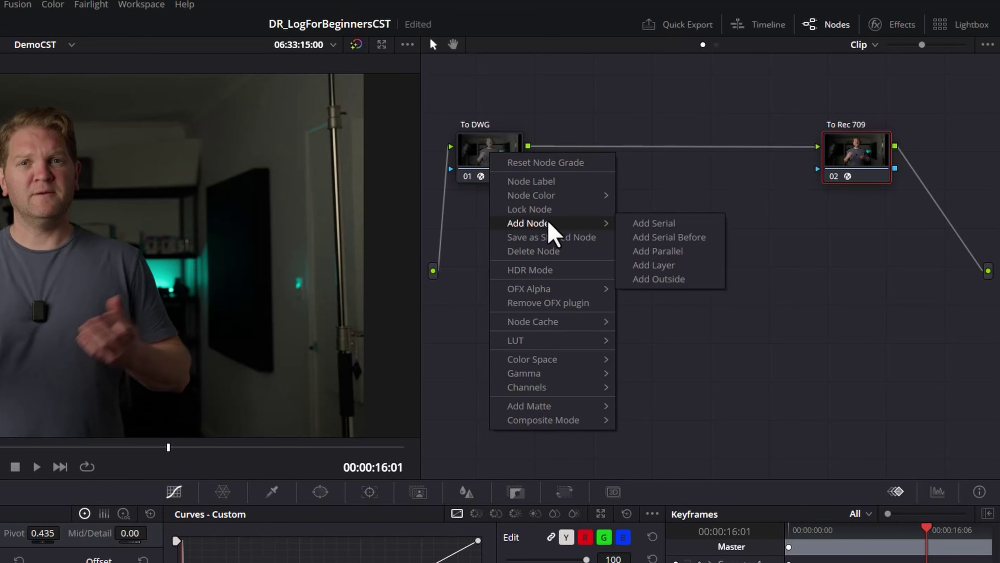
click(663, 223)
drag(570, 183, 583, 286)
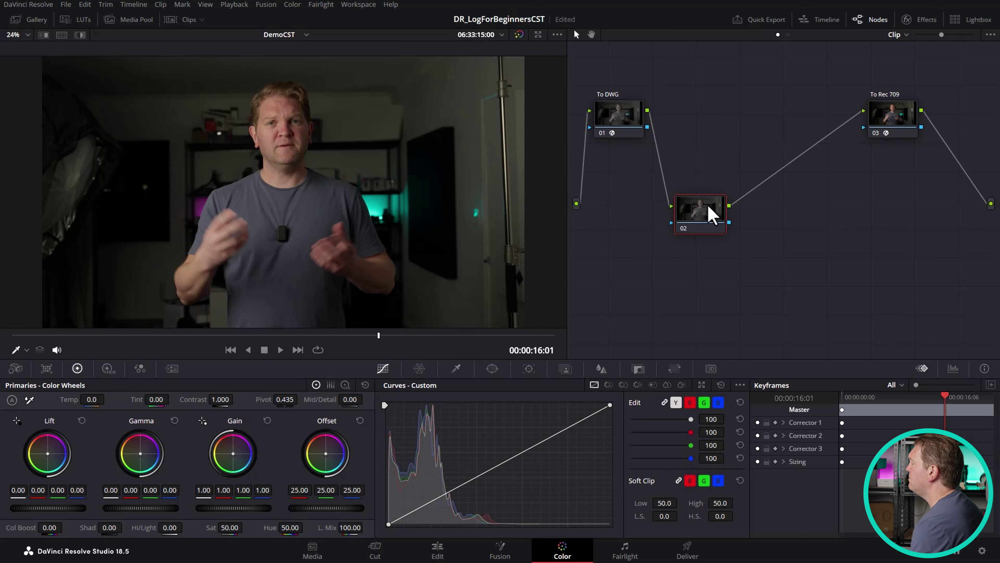
drag(309, 334, 232, 336)
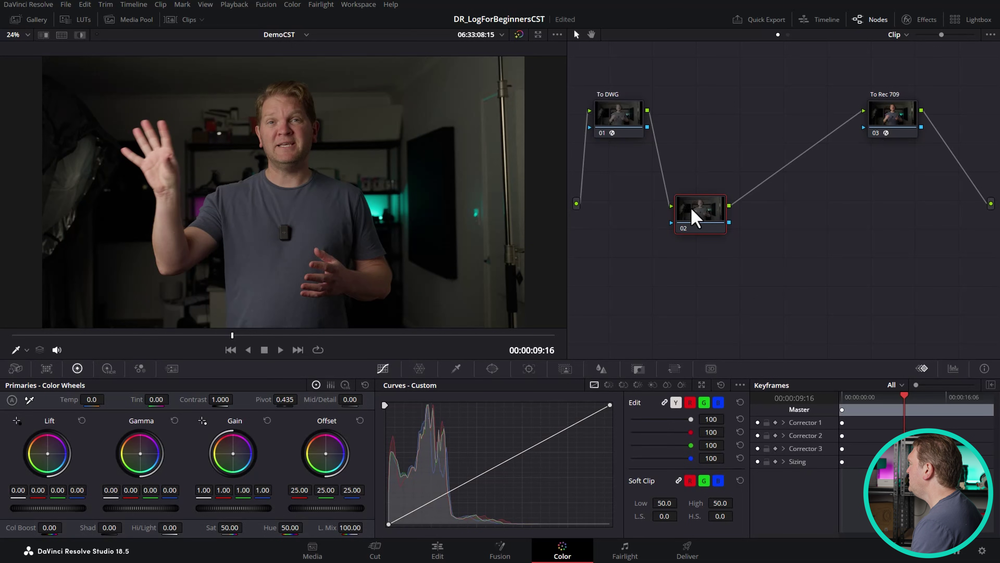
drag(694, 209, 684, 221)
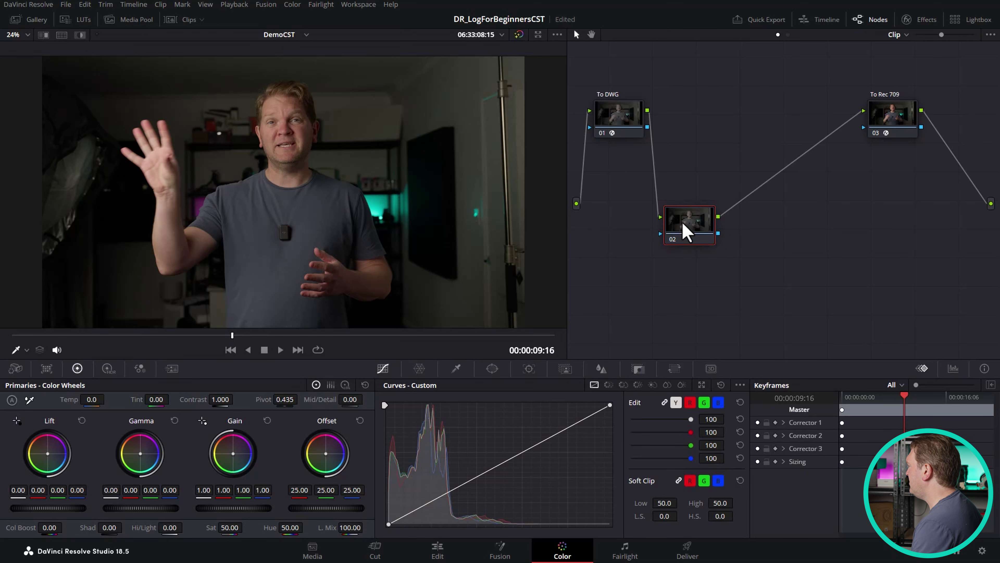
Step: Label the new node 02 'Exposure'
right_click(687, 228)
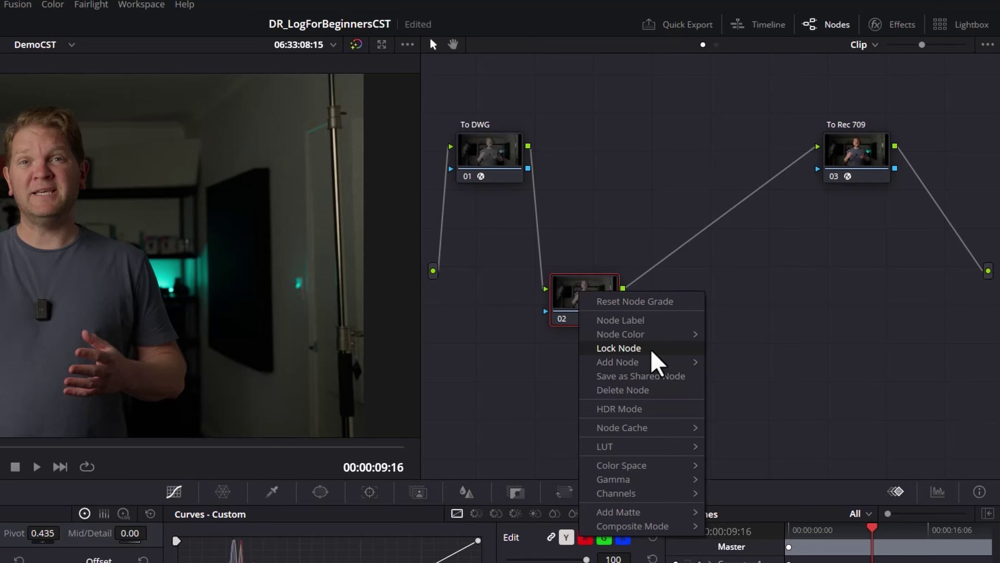
click(652, 322)
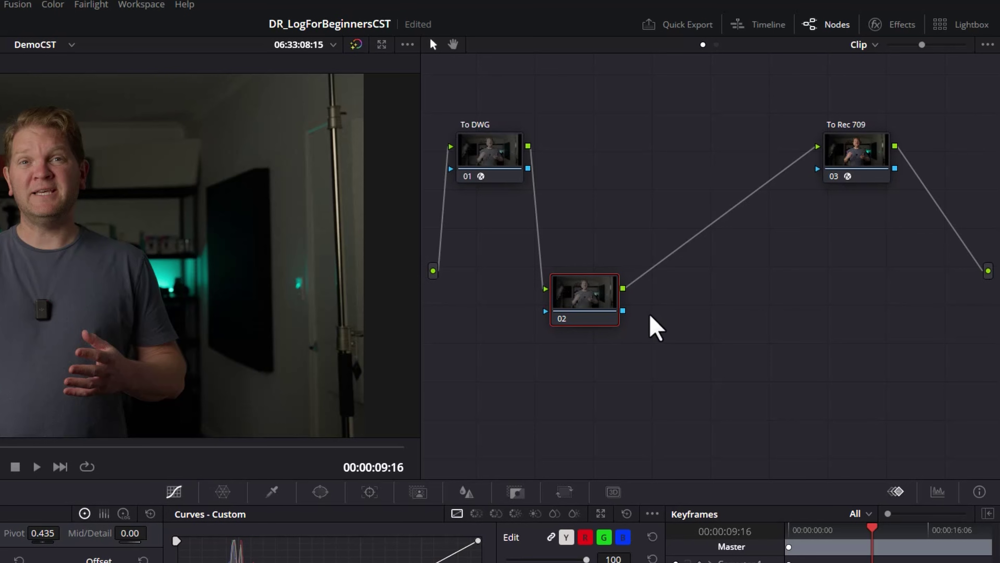
text(Exposure)
key(Return)
right_click(567, 304)
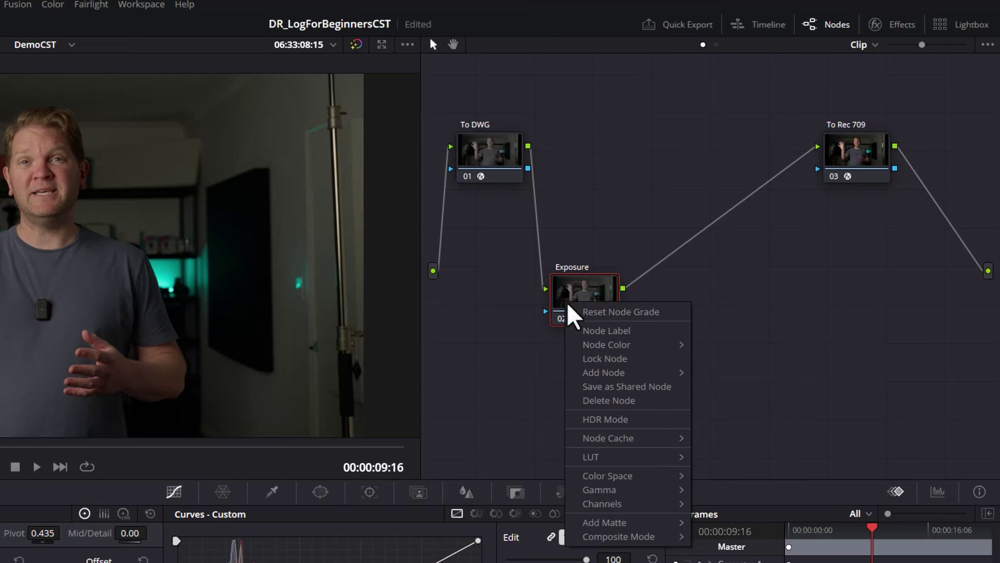
click(581, 295)
Step: Add serial nodes 'Contrast' and 'Color' after Exposure
key(alt+s)
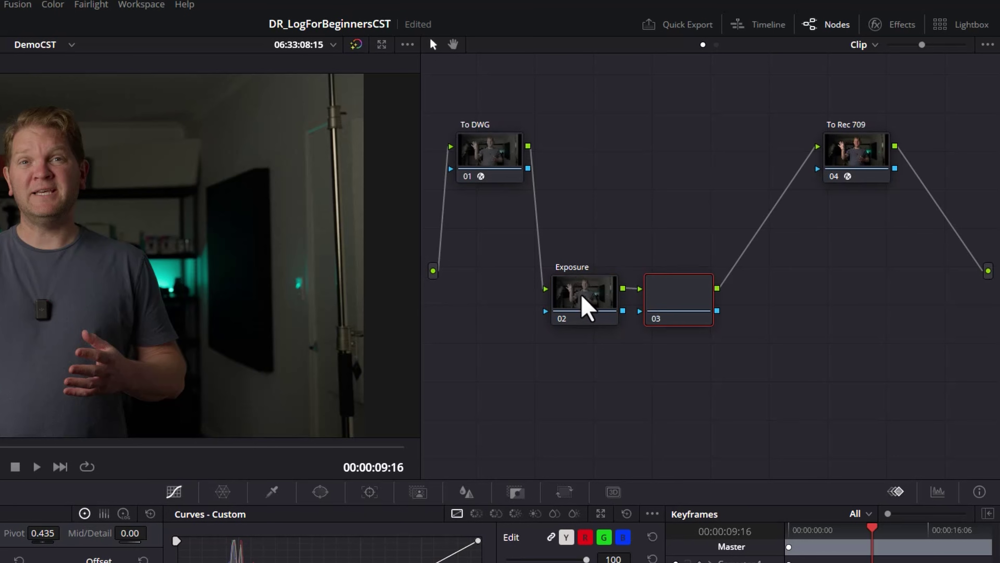
right_click(703, 318)
click(831, 368)
right_click(768, 301)
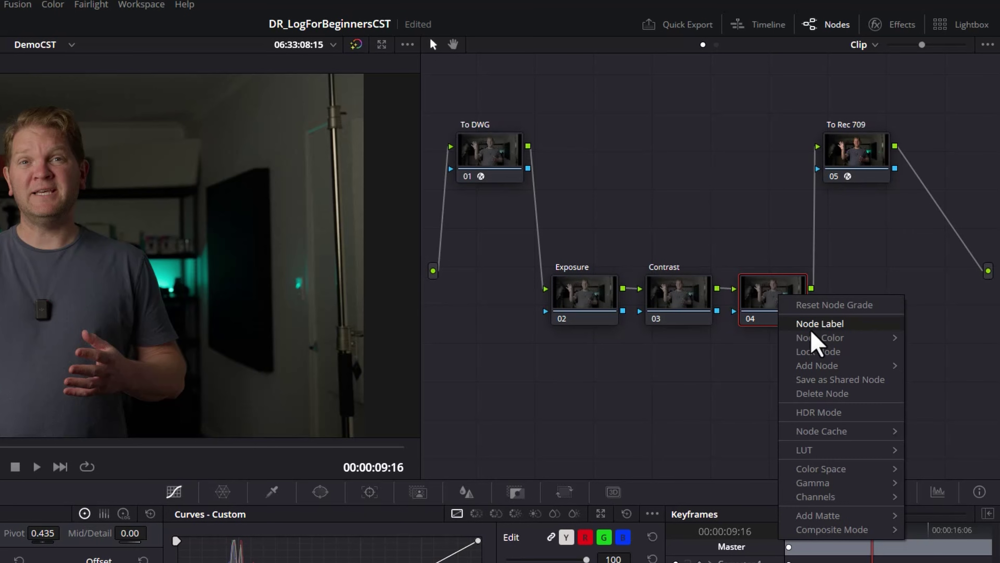
click(811, 326)
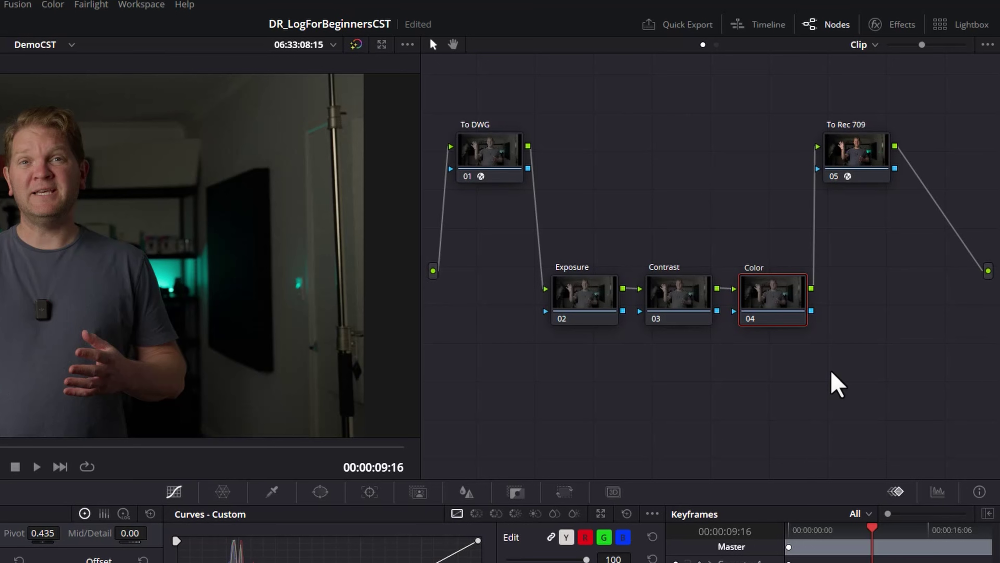
Step: Tidy the layout by raising To Rec 709 and nudging To DWG, then select Exposure
drag(491, 216, 843, 362)
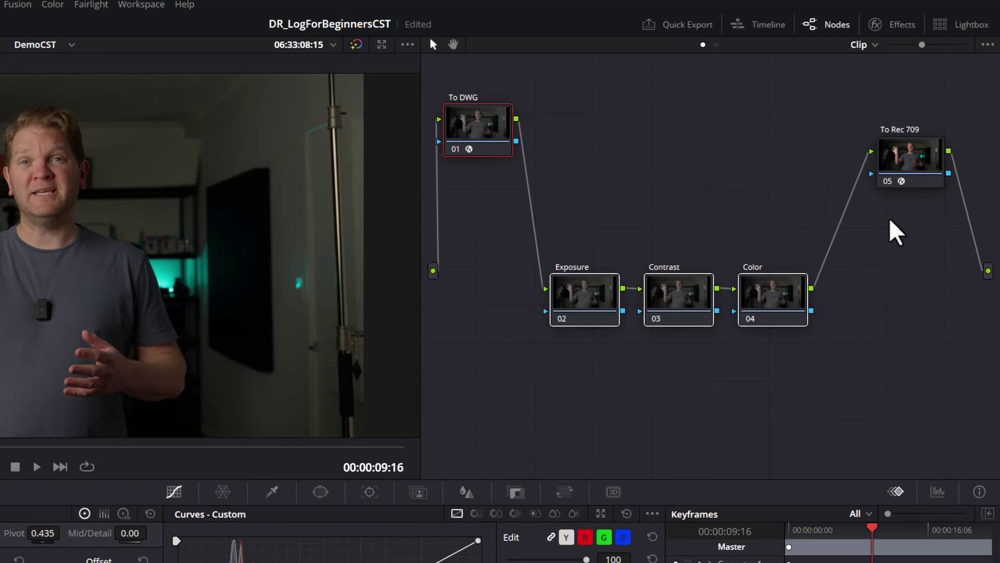
drag(902, 163, 909, 118)
drag(491, 130, 497, 125)
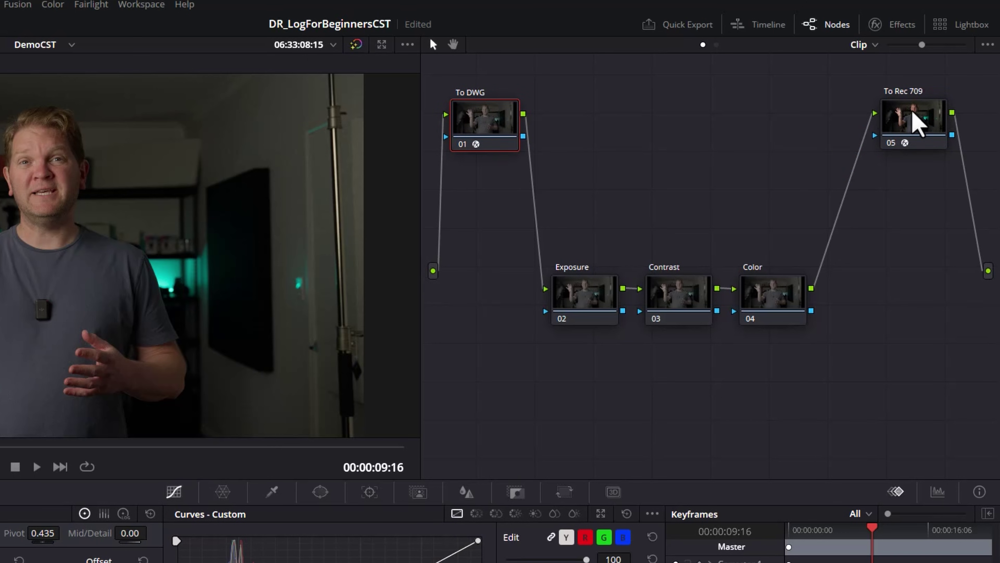
click(913, 122)
drag(480, 227, 824, 369)
click(581, 312)
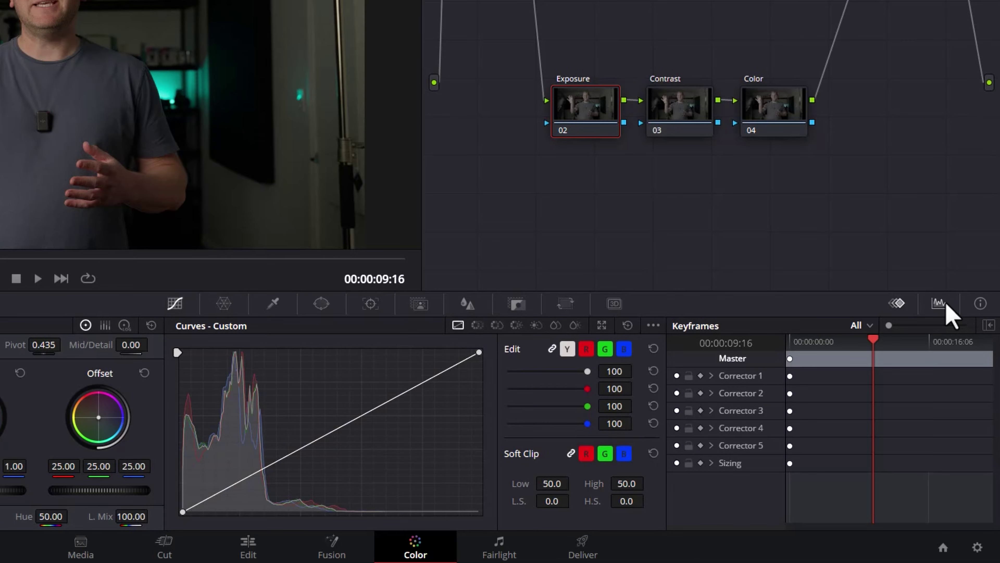
Step: Show the video scopes as a luma-only Waveform
click(945, 305)
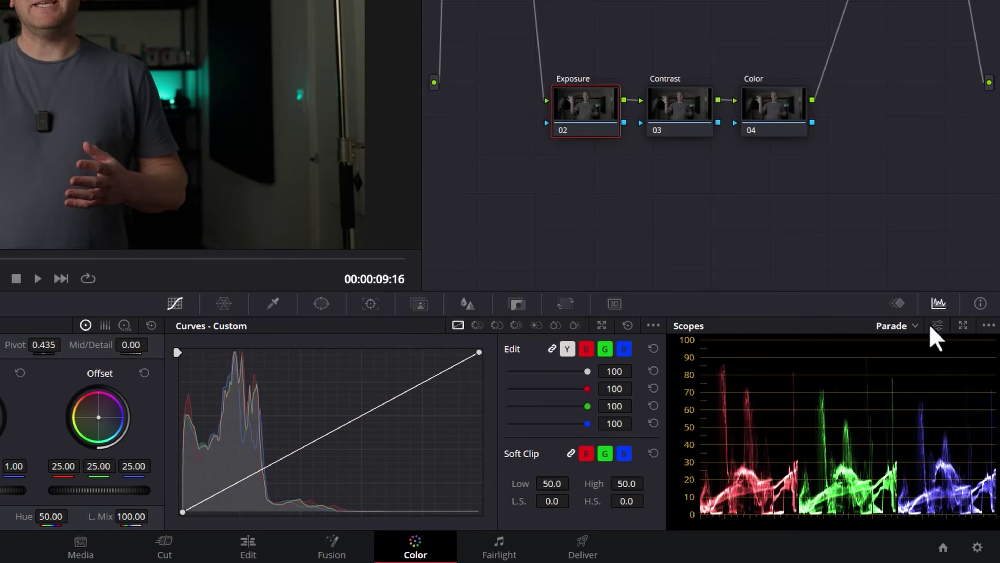
click(914, 327)
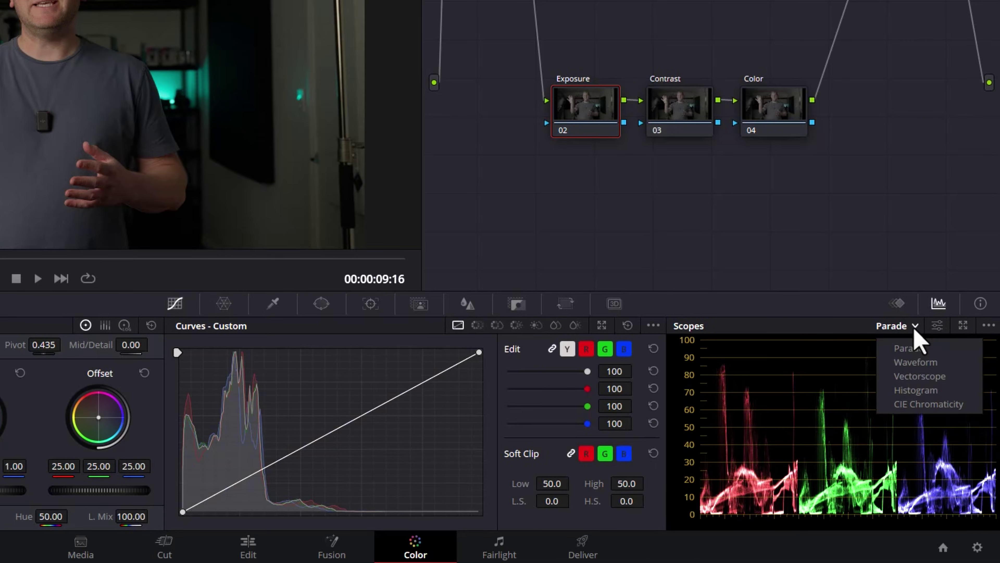
click(944, 362)
click(988, 325)
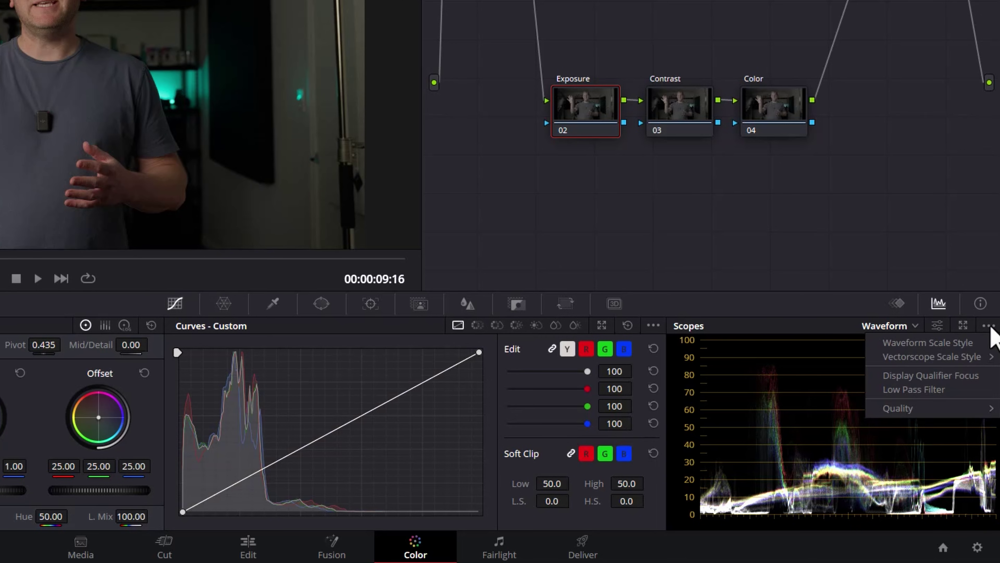
click(989, 326)
click(938, 326)
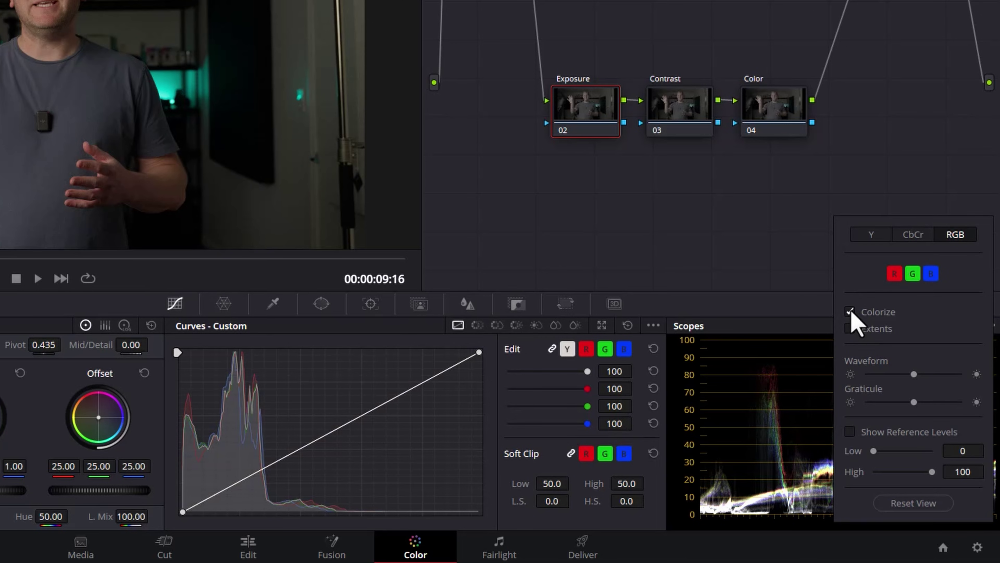
click(872, 235)
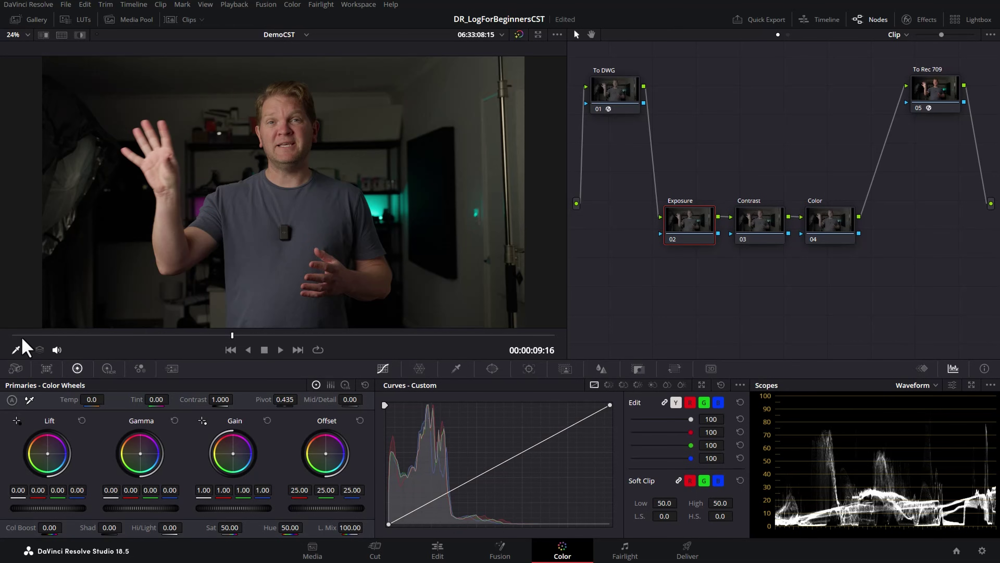
Step: Switch the viewer onscreen tool to Qualifier and enable Display Qualifier Focus in the scopes
click(26, 349)
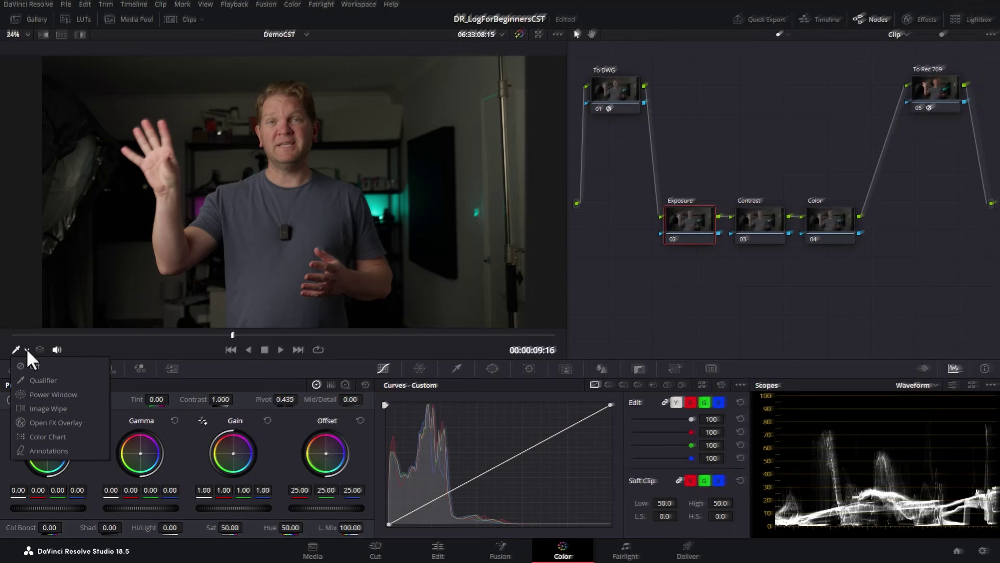
click(39, 377)
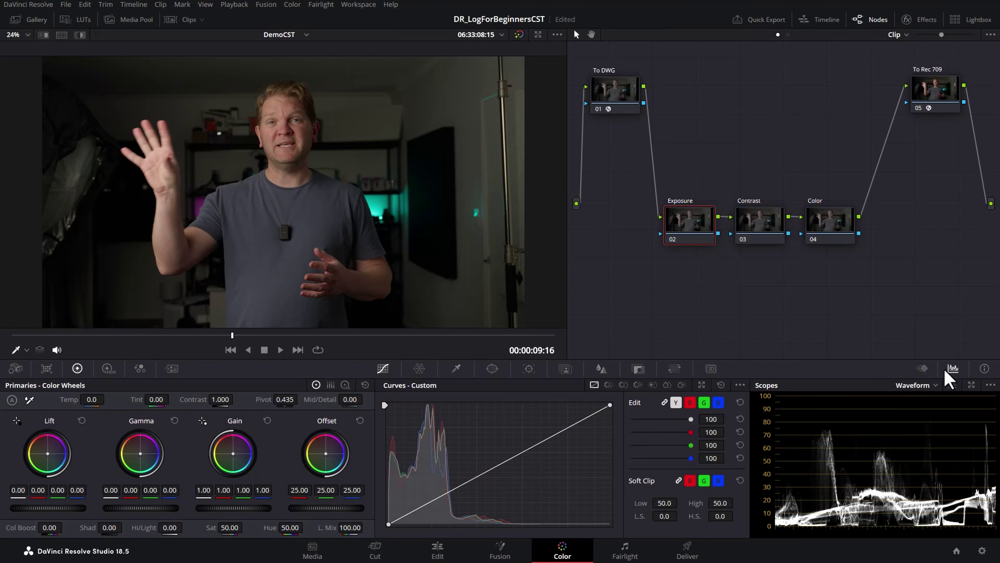
click(990, 385)
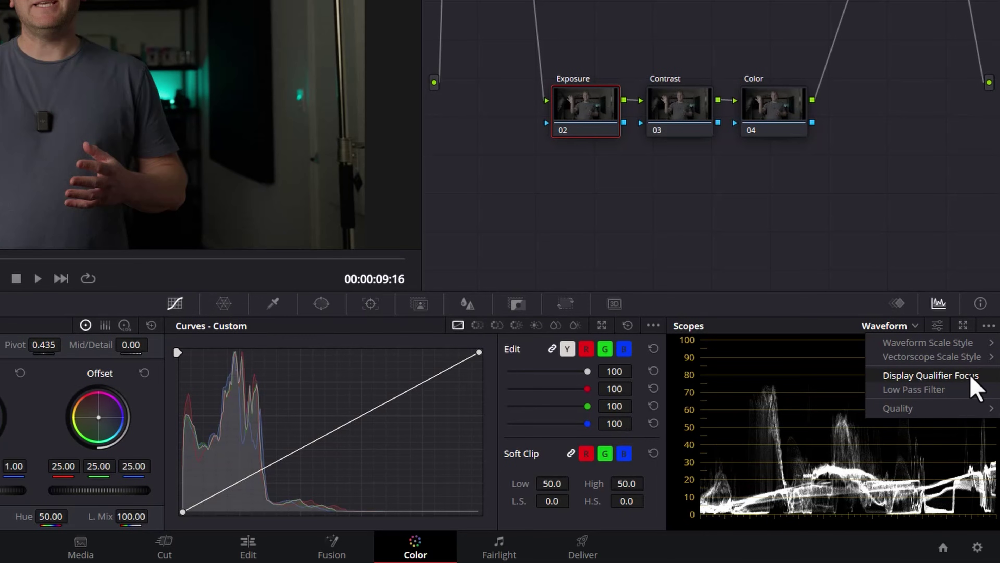
click(978, 377)
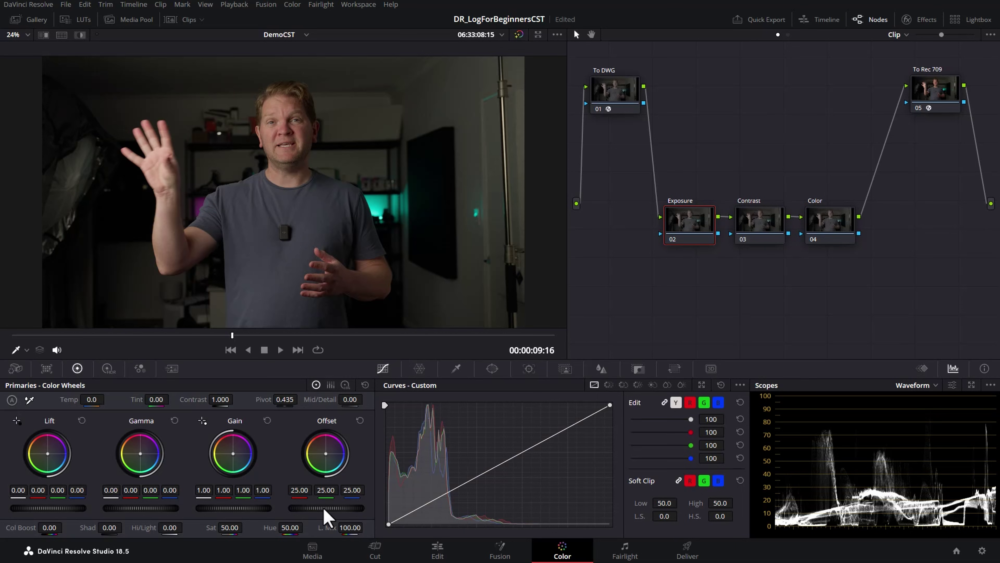
Step: Raise the Exposure node's Offset to 32.15, leaving the Contrast node's contrast at 1.000
drag(326, 508, 353, 507)
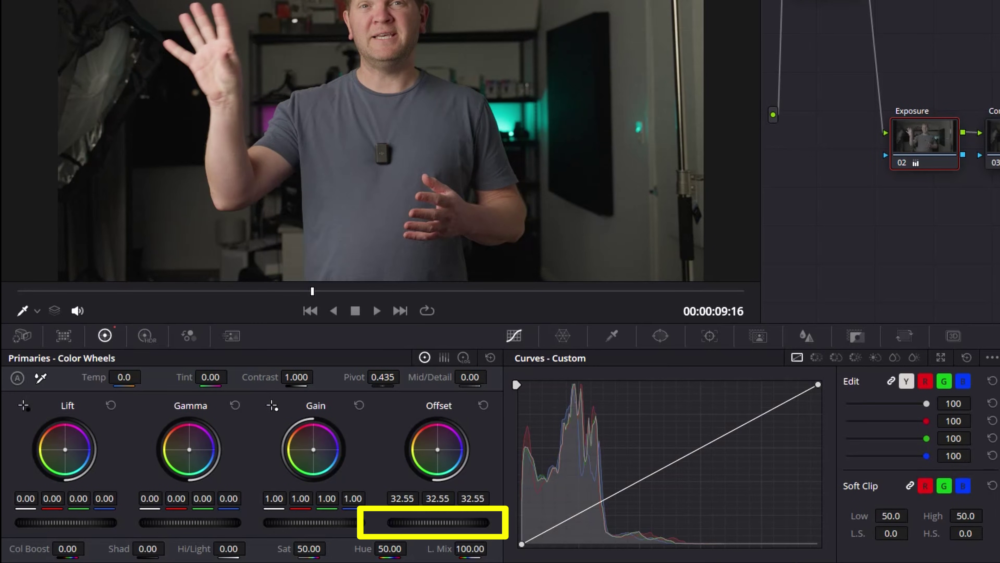
drag(474, 522, 467, 522)
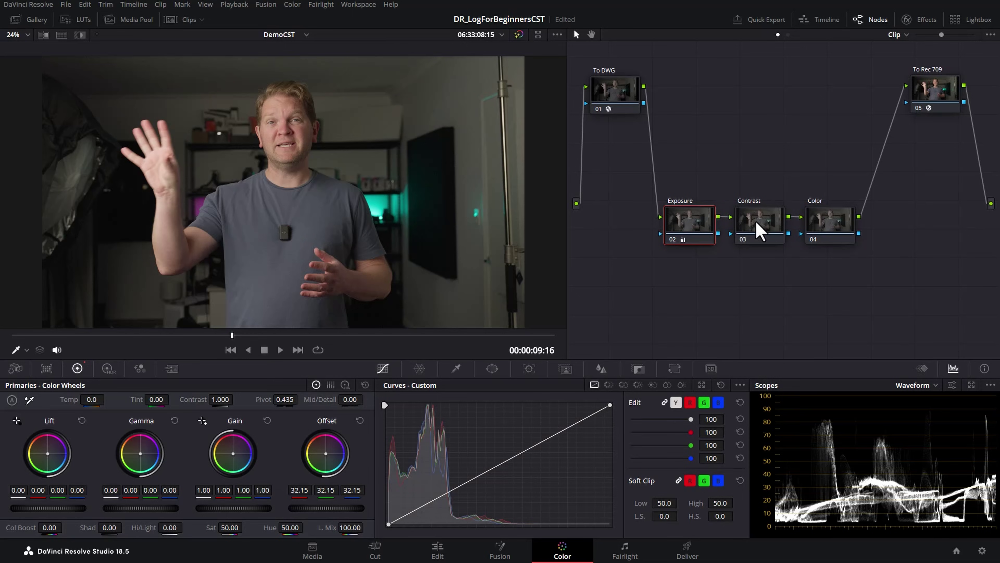
click(753, 234)
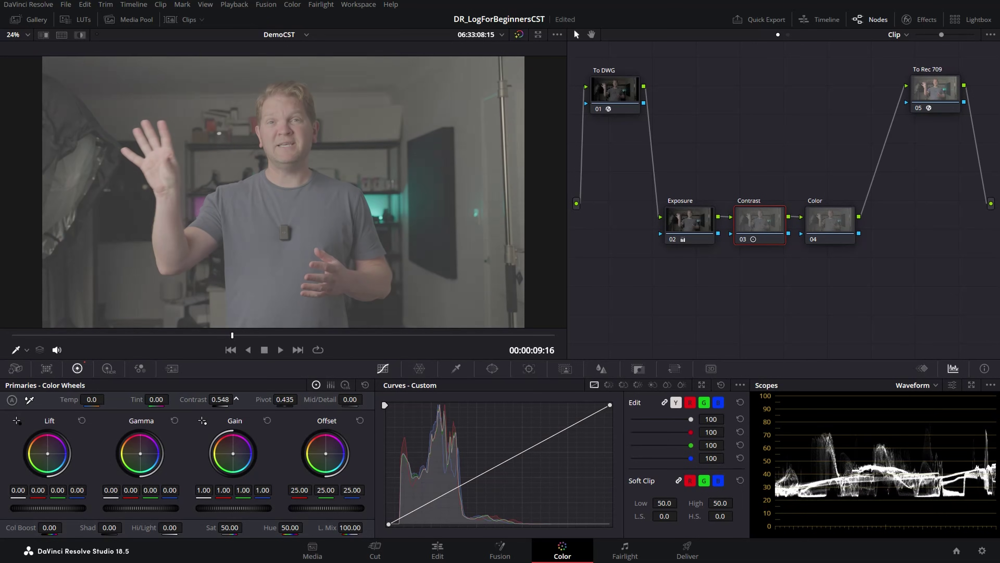
drag(236, 399, 236, 399)
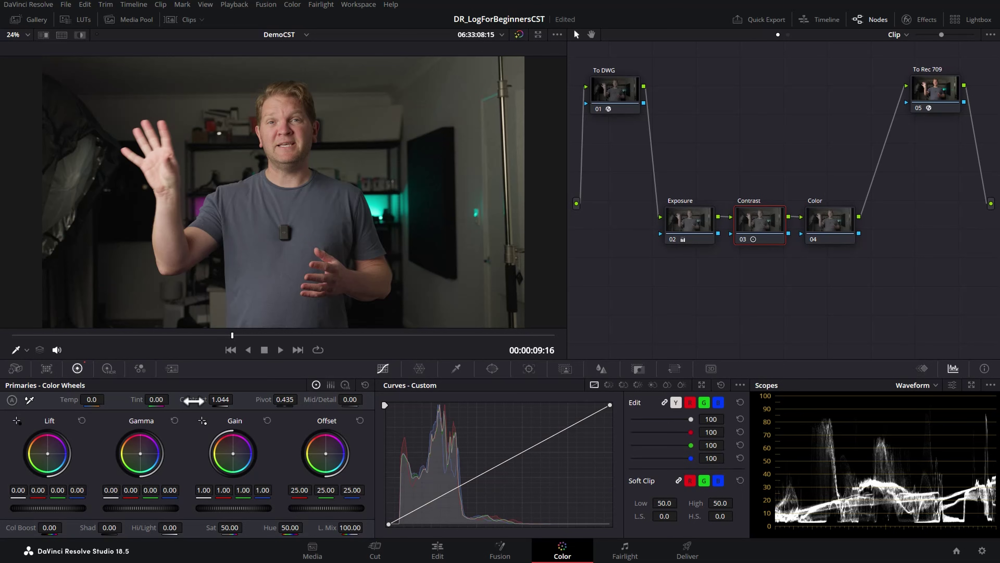
double_click(193, 399)
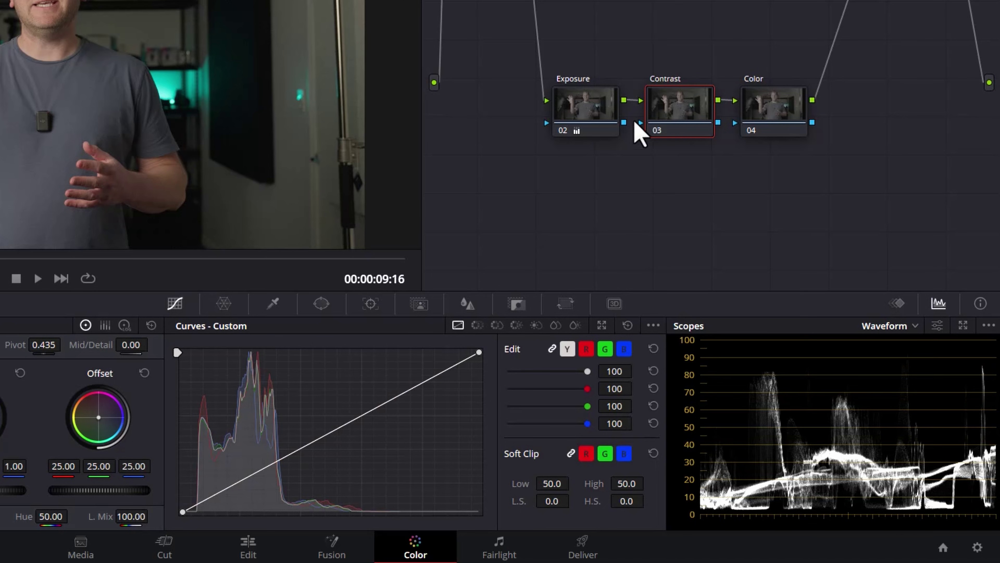
click(697, 223)
Step: Reset the Exposure node's grade and raise its Offset again to about 33.8
right_click(666, 105)
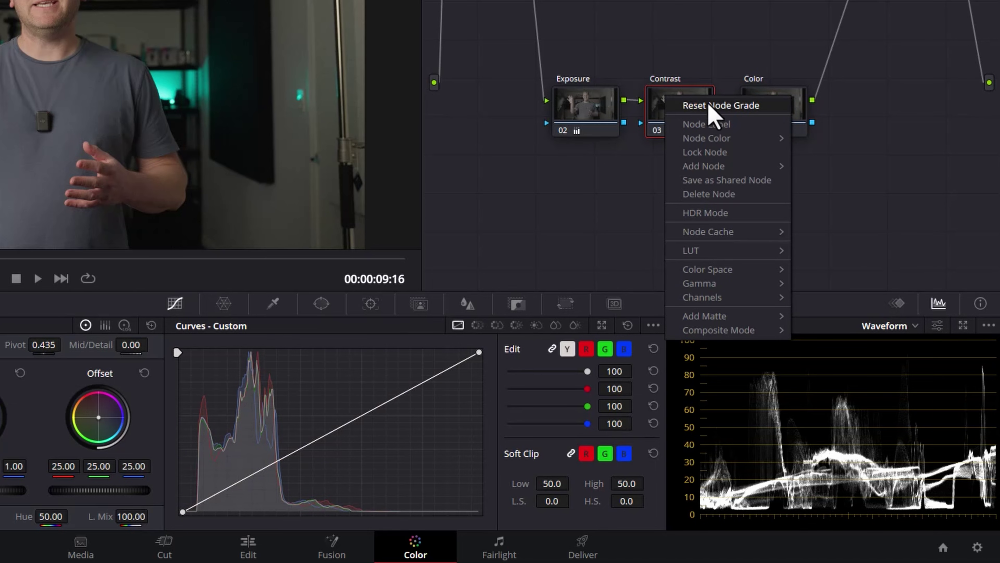
click(761, 106)
click(582, 118)
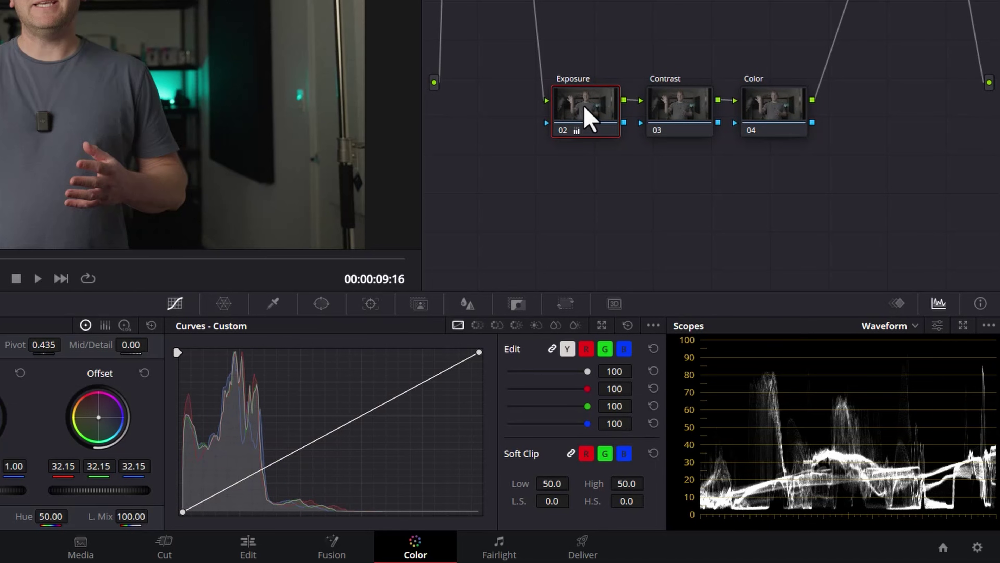
right_click(592, 101)
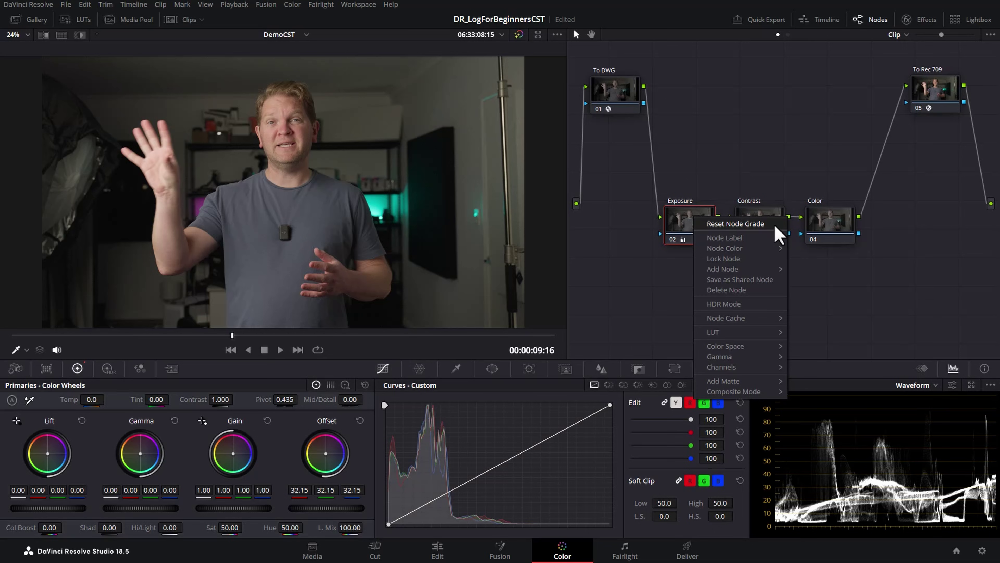
click(776, 227)
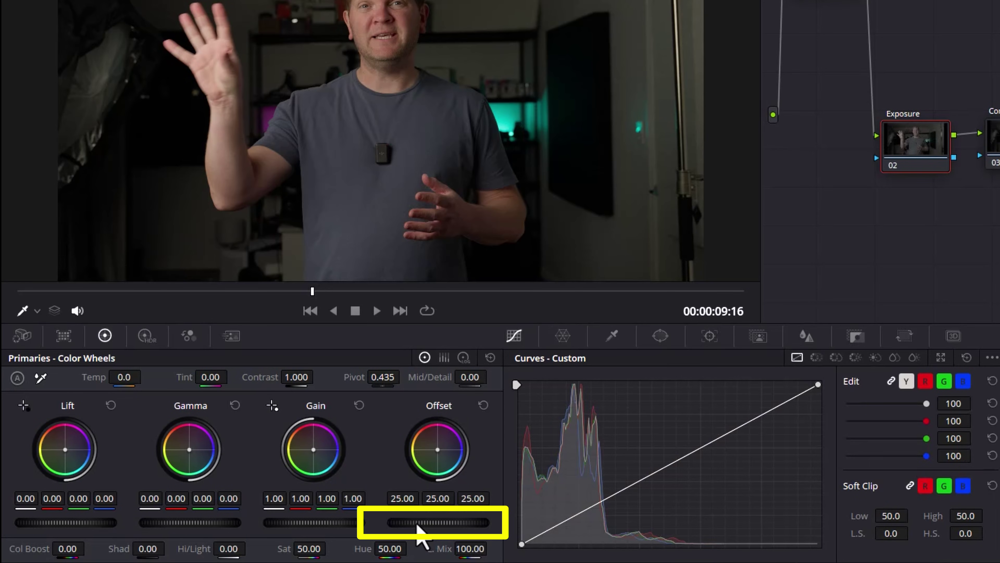
drag(417, 524, 449, 524)
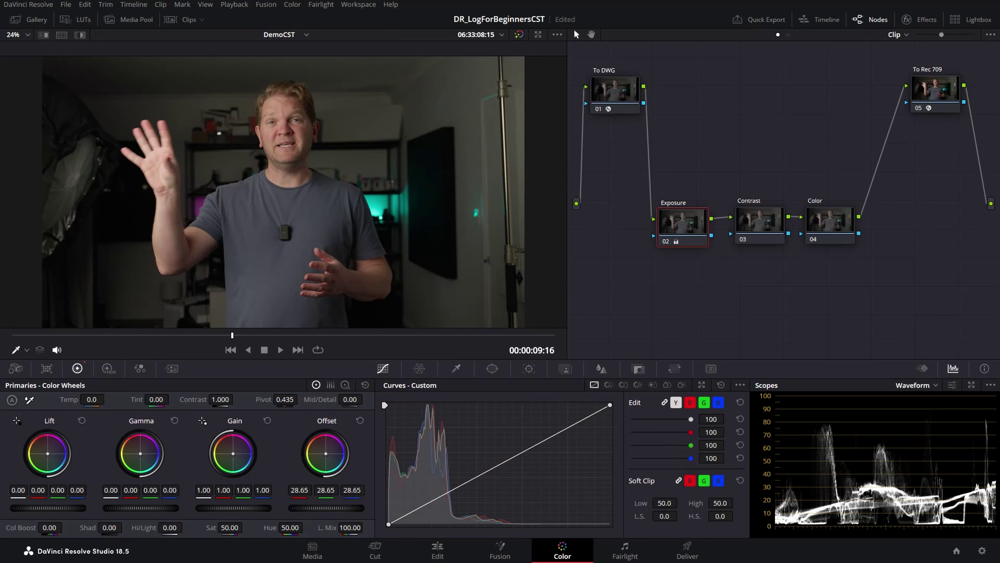
drag(326, 507, 342, 507)
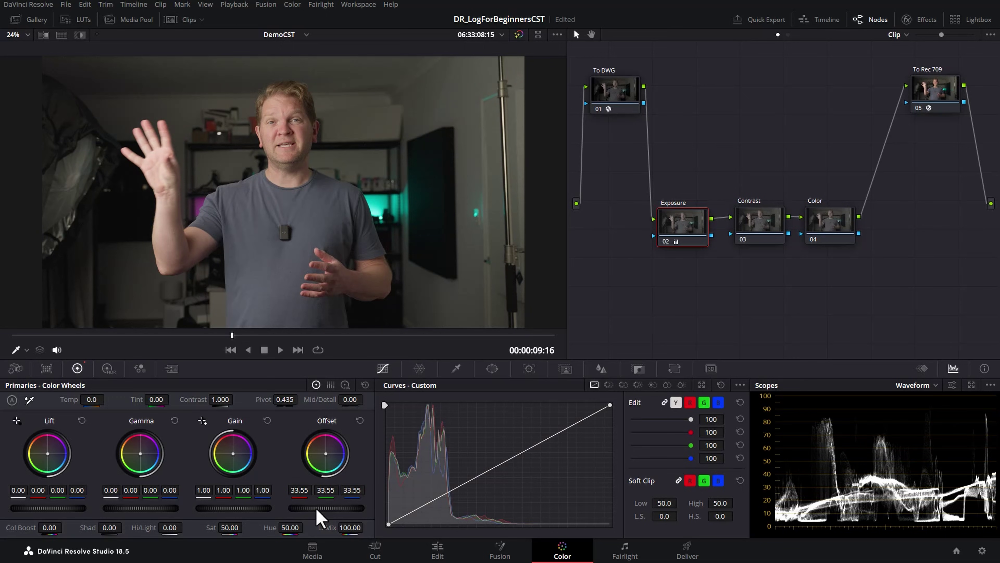
Step: Increase the Contrast node's contrast to 1.188 at the default pivot
key(shift+apostrophe)
drag(185, 399, 264, 401)
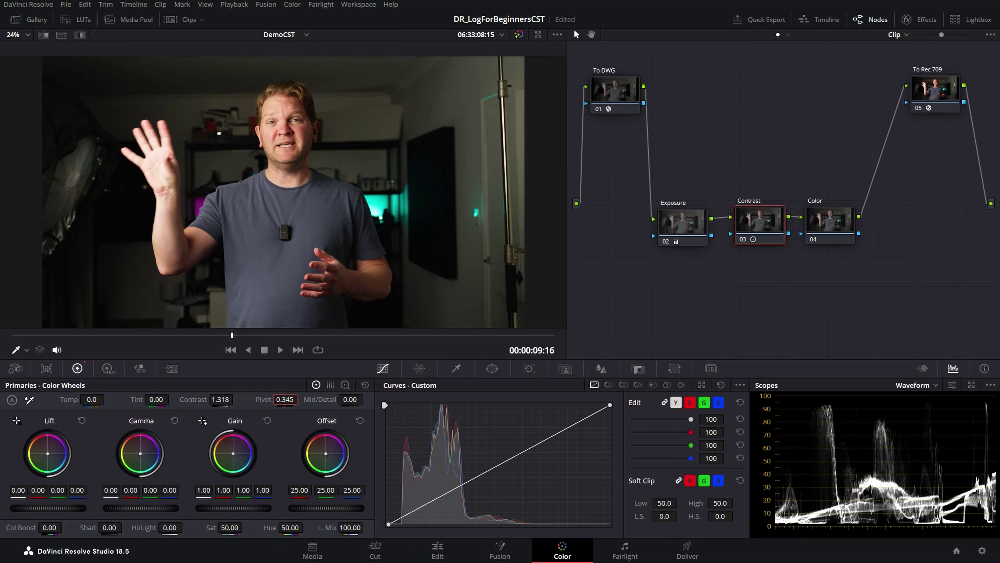
key(ctrl+z)
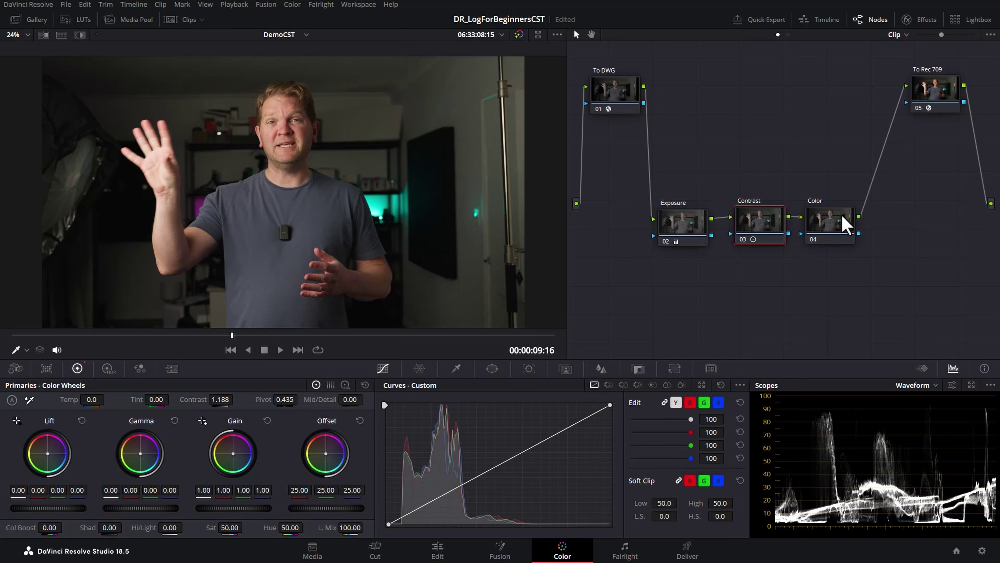
click(830, 230)
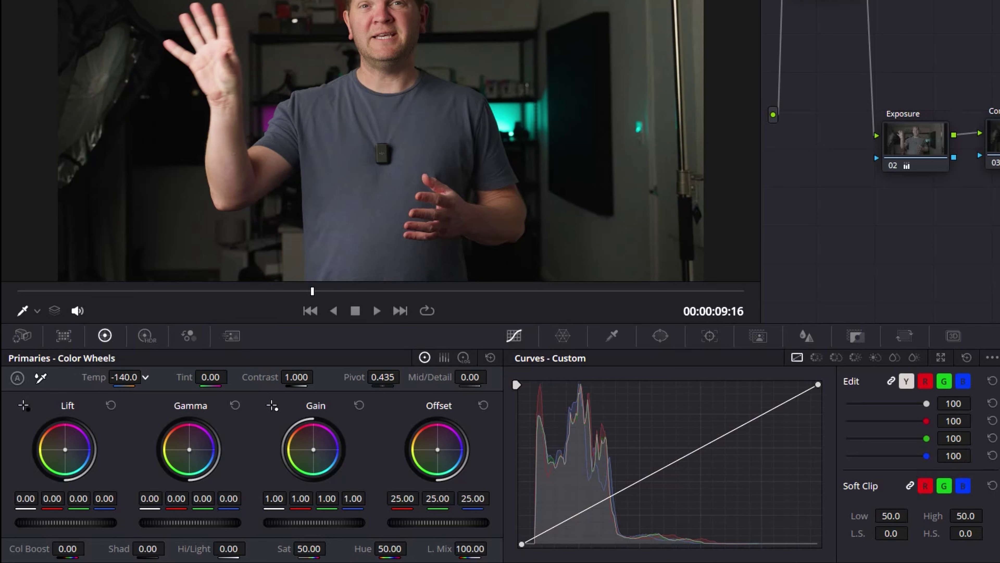
drag(94, 376, 132, 398)
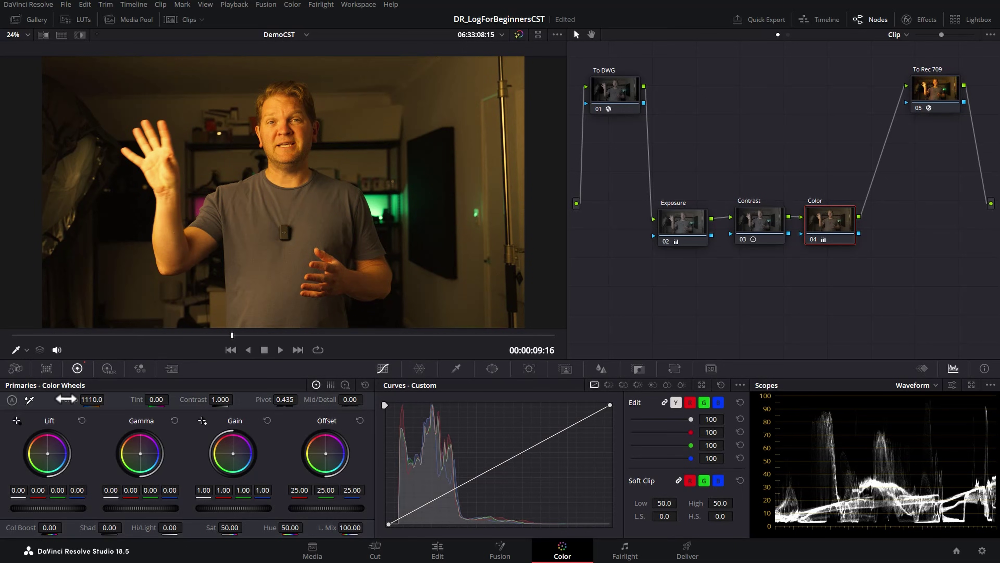
double_click(66, 399)
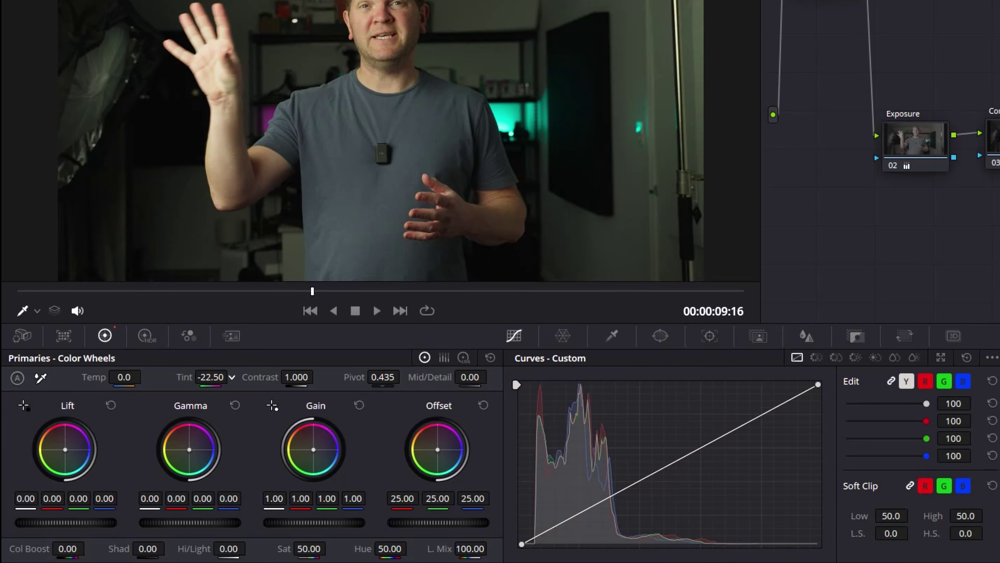
drag(179, 377, 180, 375)
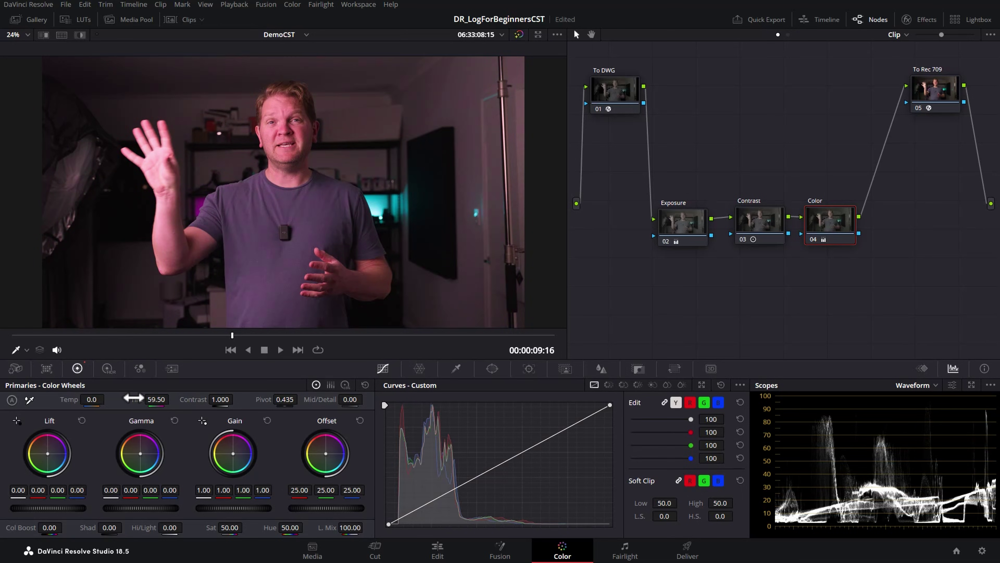
double_click(133, 399)
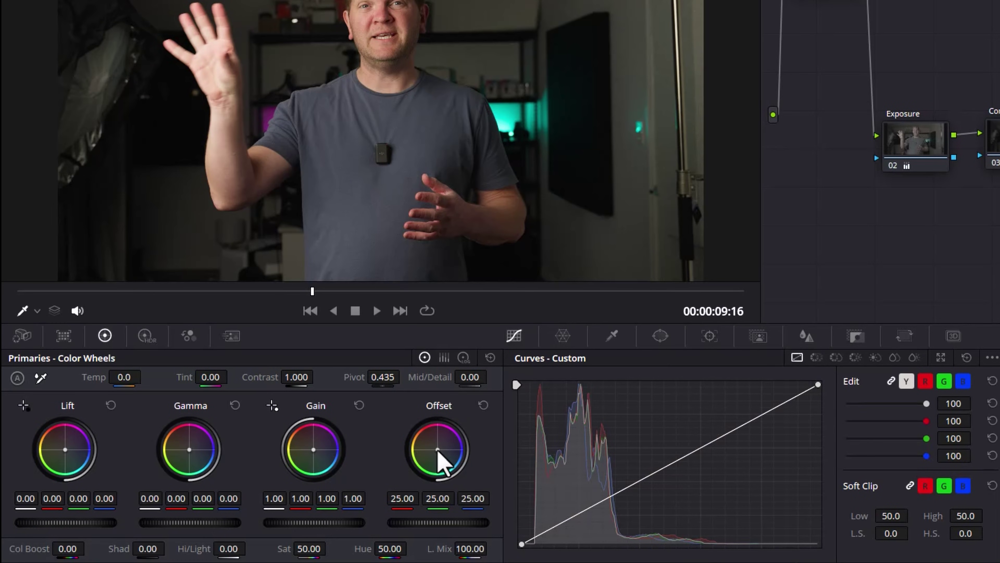
drag(438, 450, 444, 442)
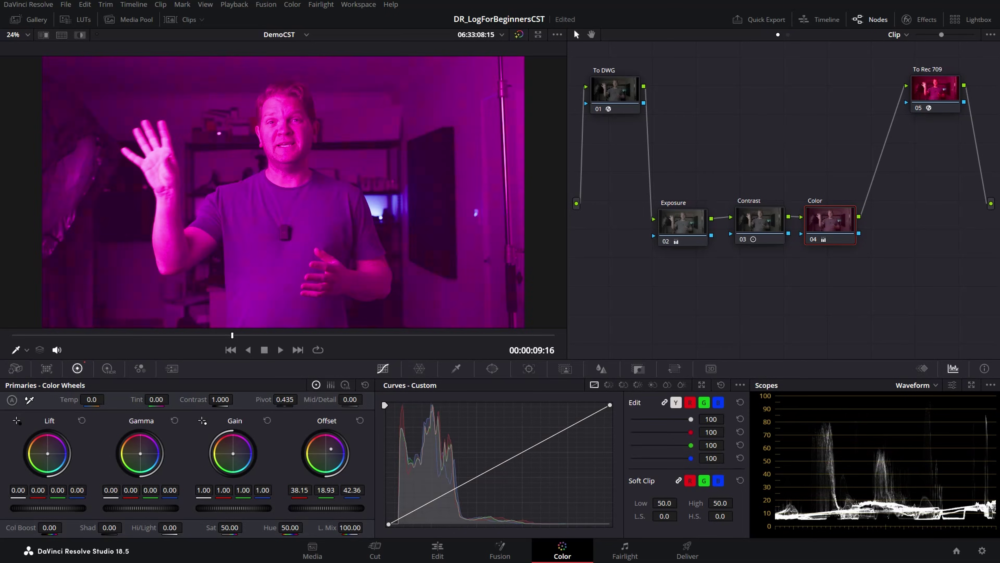
drag(331, 448, 323, 451)
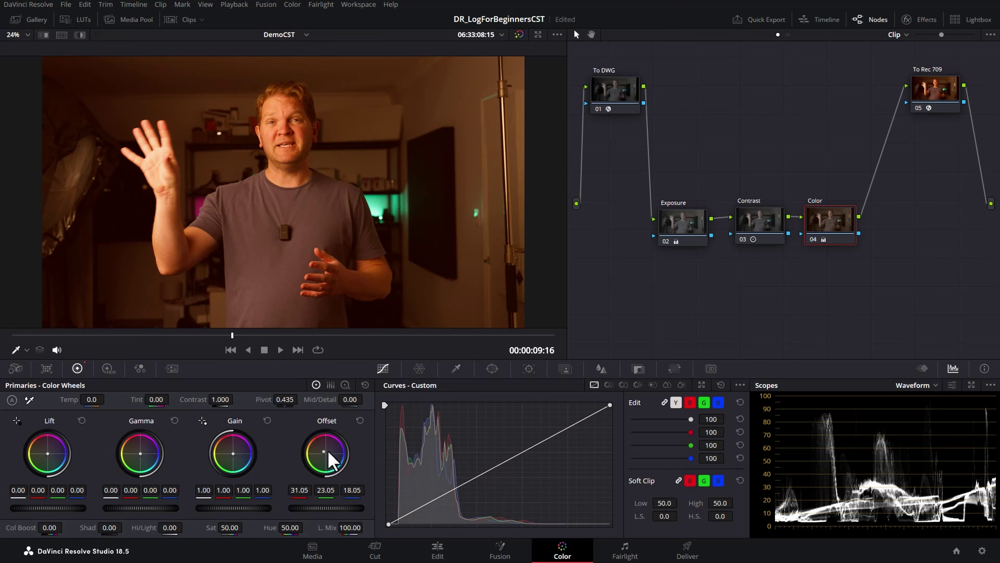
double_click(324, 452)
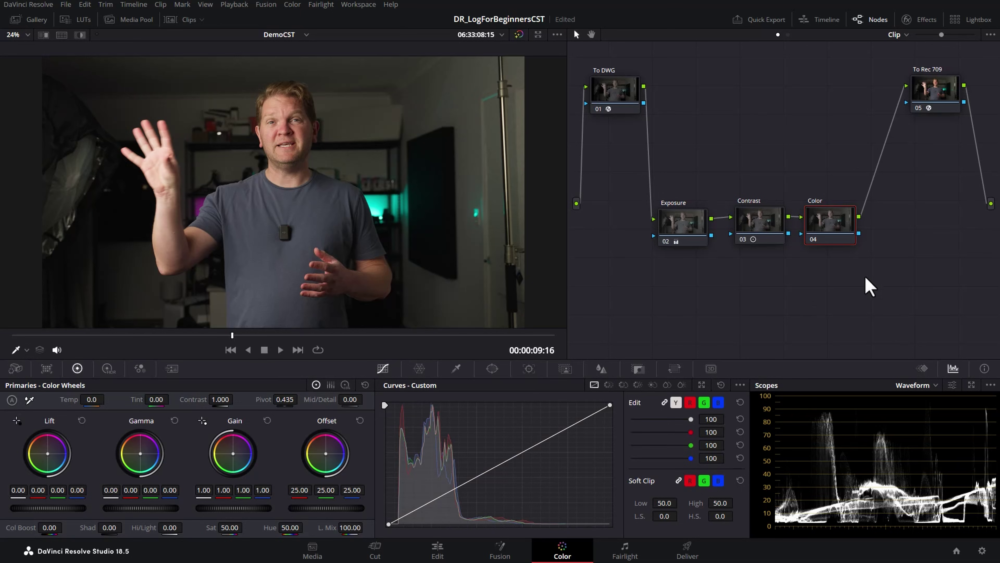
right_click(838, 224)
key(Escape)
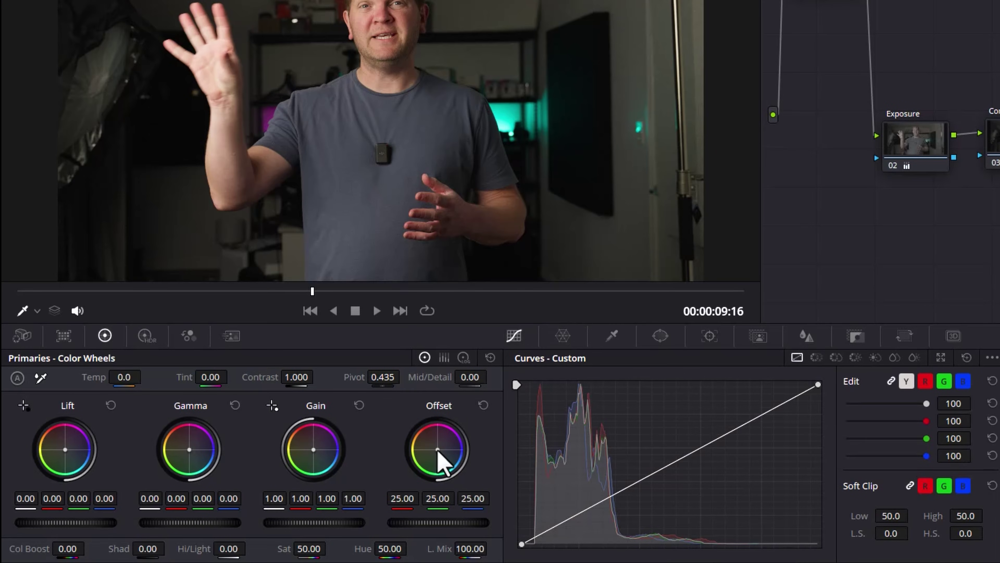
drag(438, 450, 440, 449)
drag(438, 449, 441, 448)
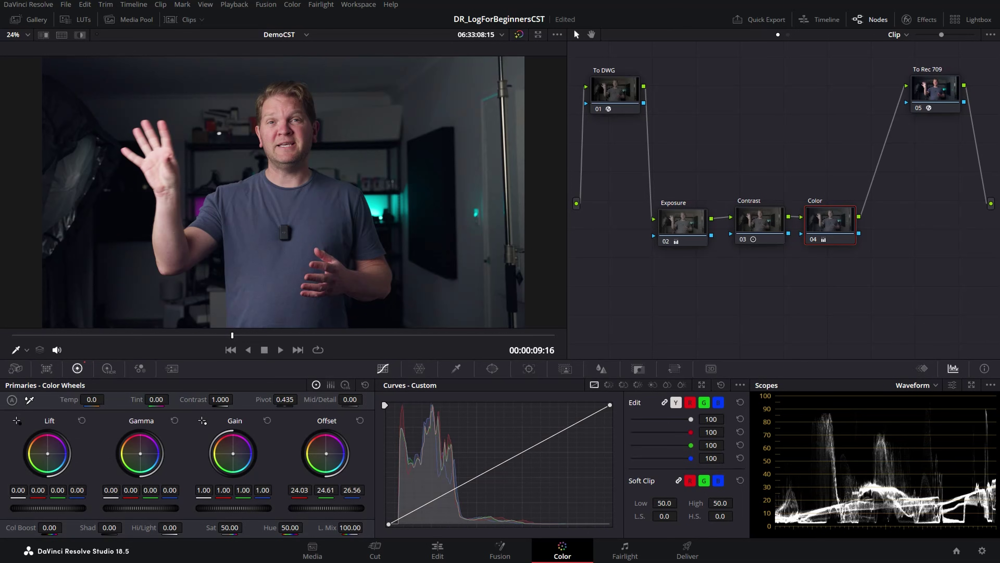
drag(326, 454, 327, 453)
double_click(326, 453)
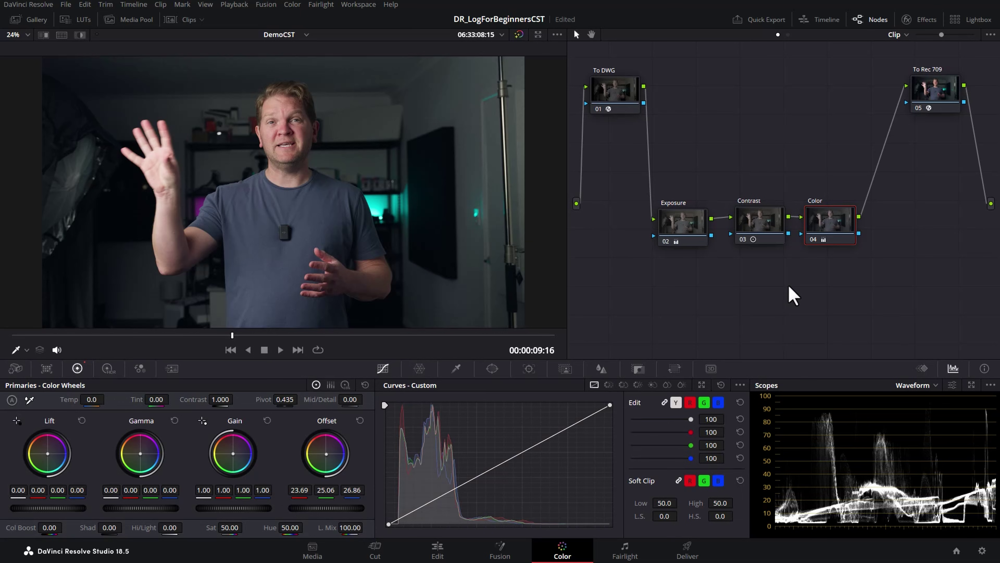
Step: Compare the Color node on and off, then disable the Exposure, Contrast and Color nodes together
key(ctrl+d)
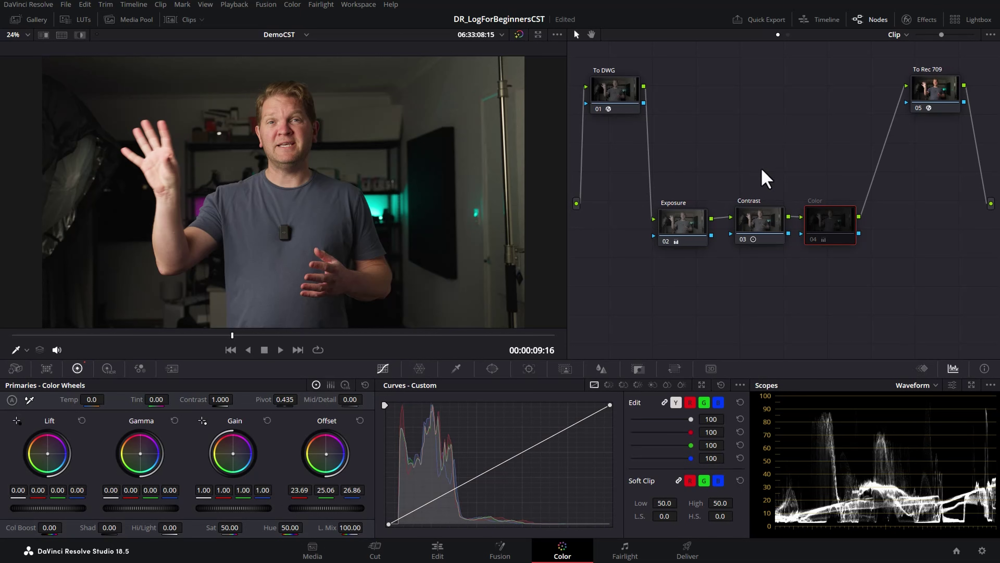
key(ctrl+d)
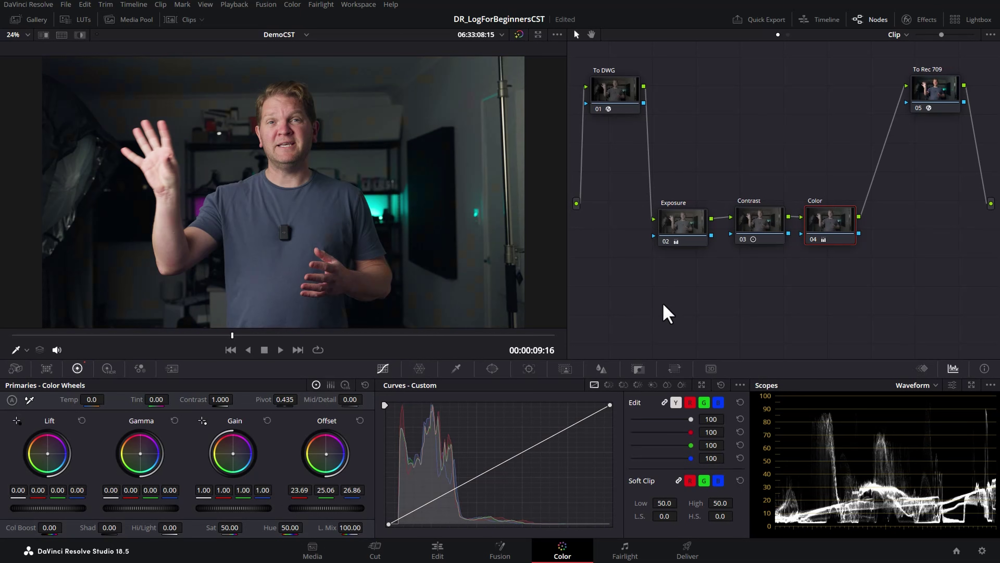
drag(594, 285, 922, 155)
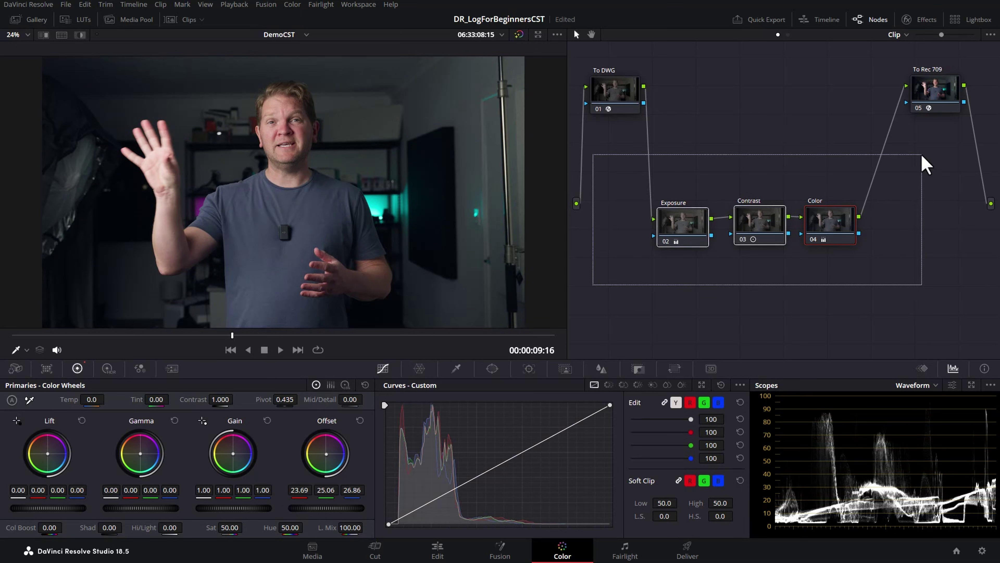
drag(923, 163, 923, 164)
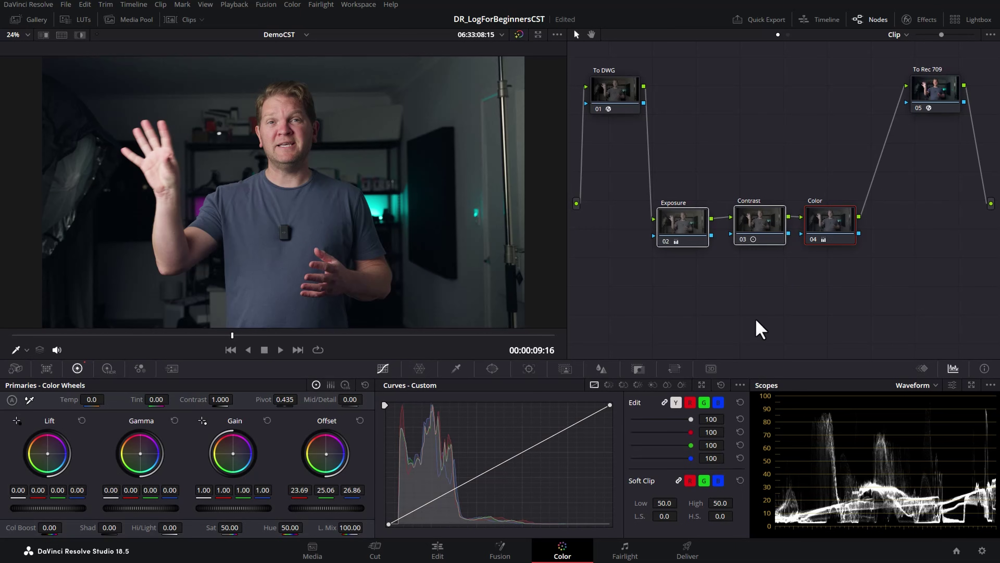
key(ctrl+d)
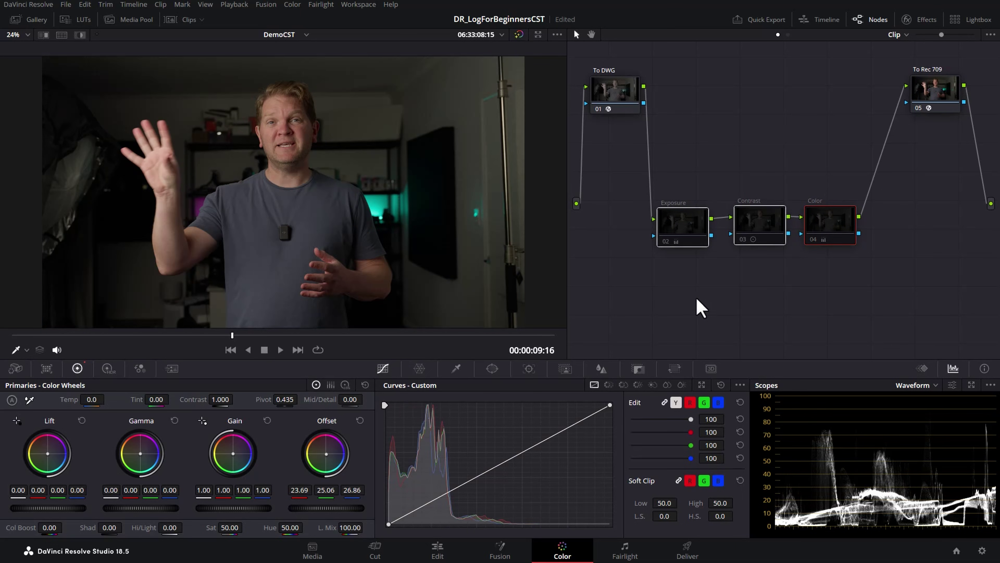